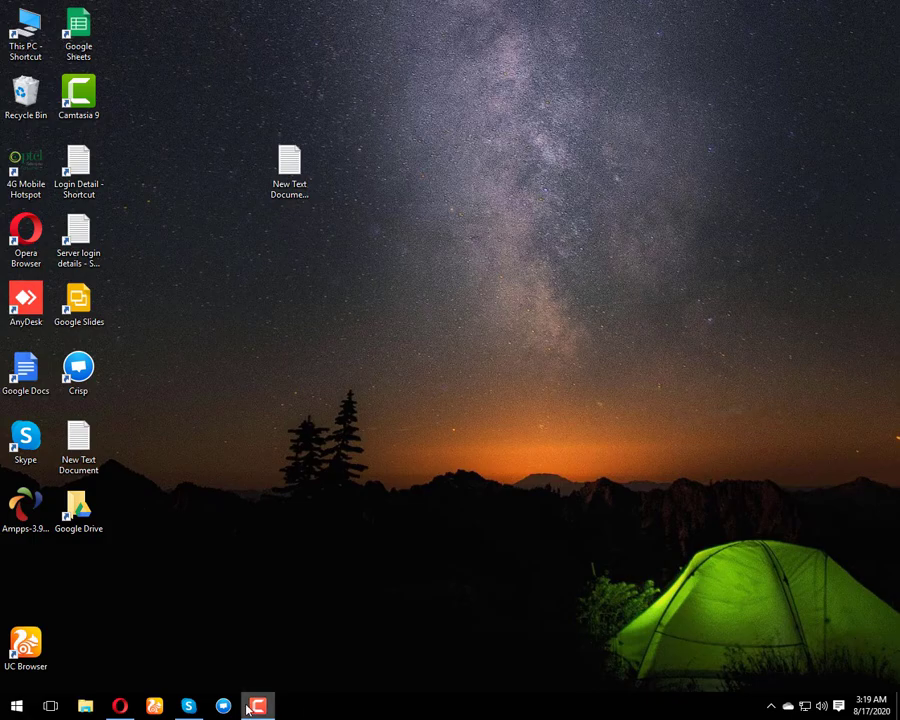
Switch to the Opera browser and view the CentOS Web Panel server update page.
{"action": "left_click", "coordinate": [120, 704]}
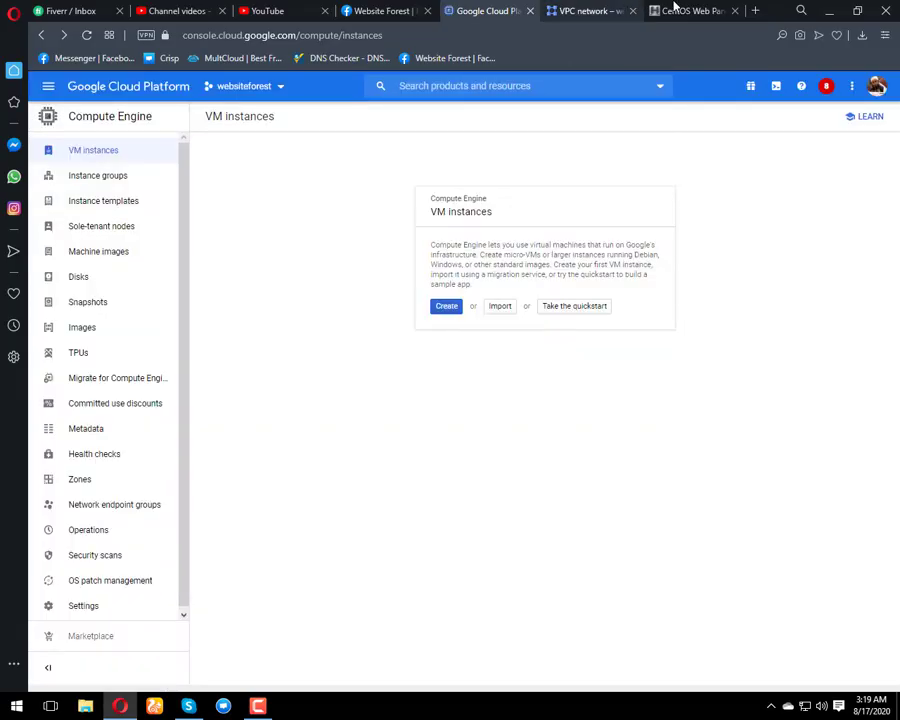
{"action": "left_click", "coordinate": [688, 10]}
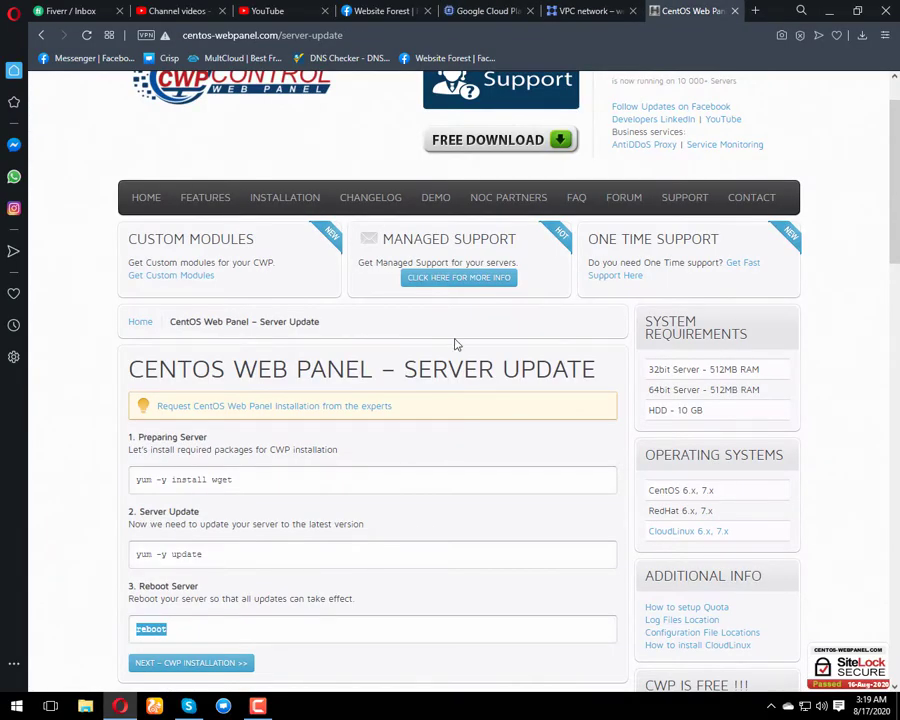
{"action": "scroll", "coordinate": [453, 341], "scroll_direction": "up", "scroll_amount": 1}
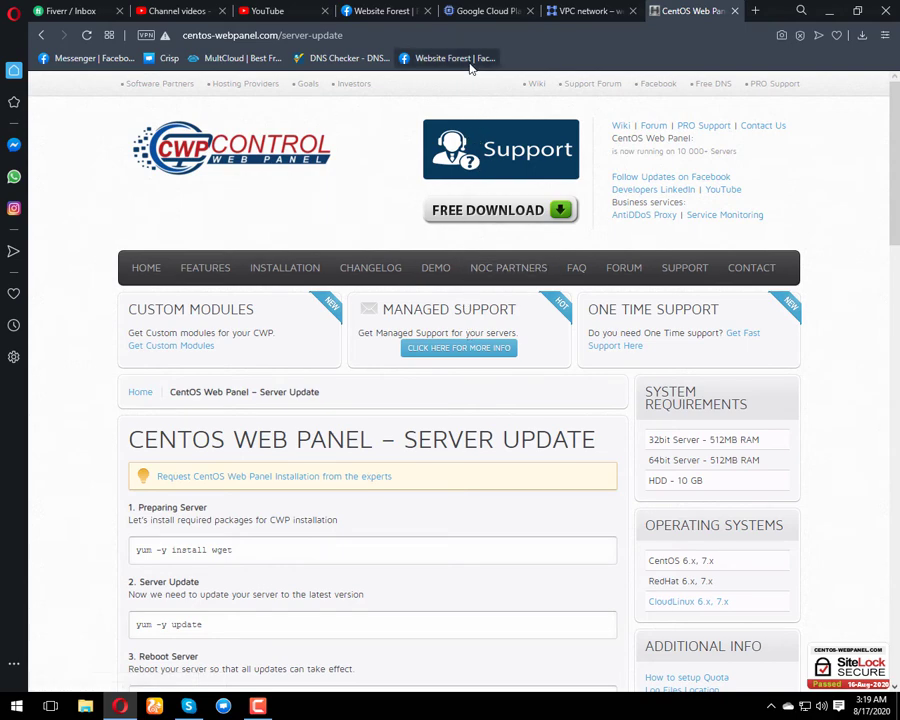
Start creating a new Compute Engine VM instance and name it websiteforest.
{"action": "left_click", "coordinate": [490, 10]}
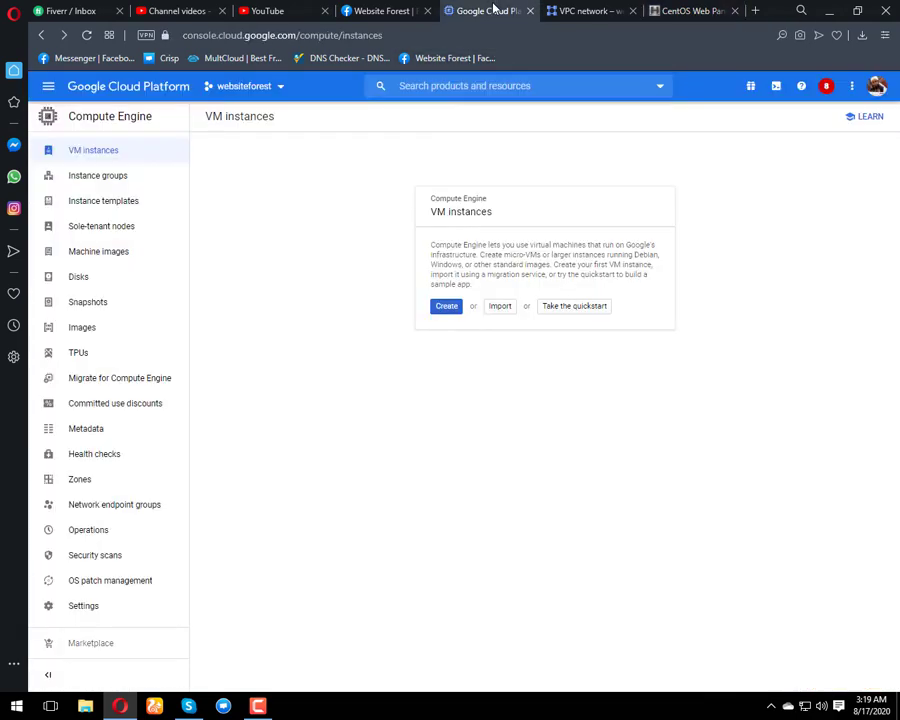
{"action": "left_click", "coordinate": [447, 307]}
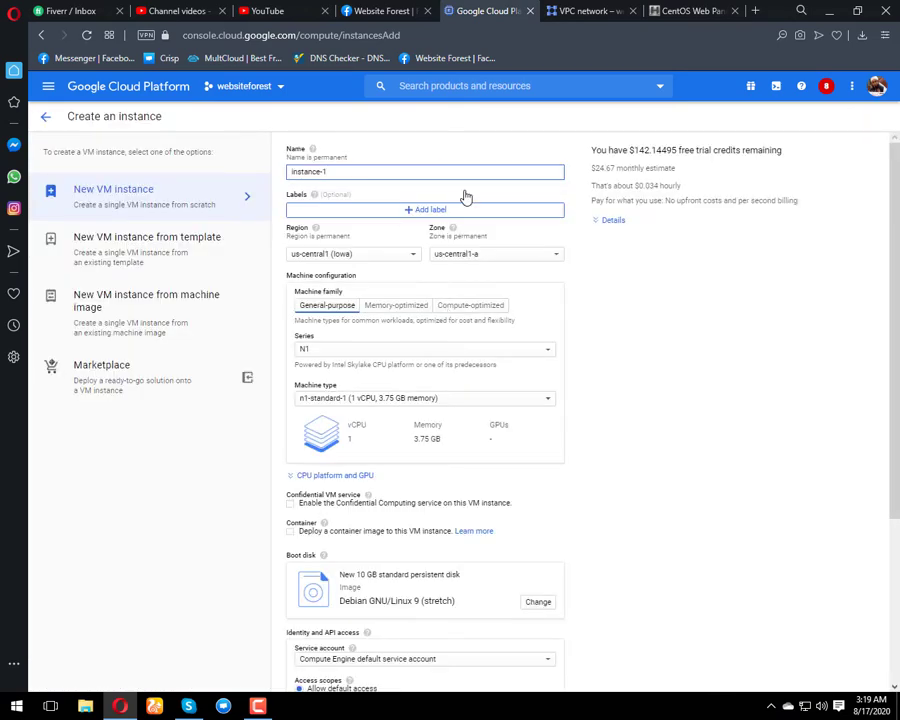
{"action": "key", "text": "BackSpace"}
{"action": "key", "text": "BackSpace"}
{"action": "key", "text": "BackSpace"}
{"action": "key", "text": "BackSpace"}
{"action": "key", "text": "BackSpace"}
{"action": "key", "text": "BackSpace"}
{"action": "key", "text": "BackSpace"}
{"action": "key", "text": "BackSpace"}
{"action": "key", "text": "BackSpace"}
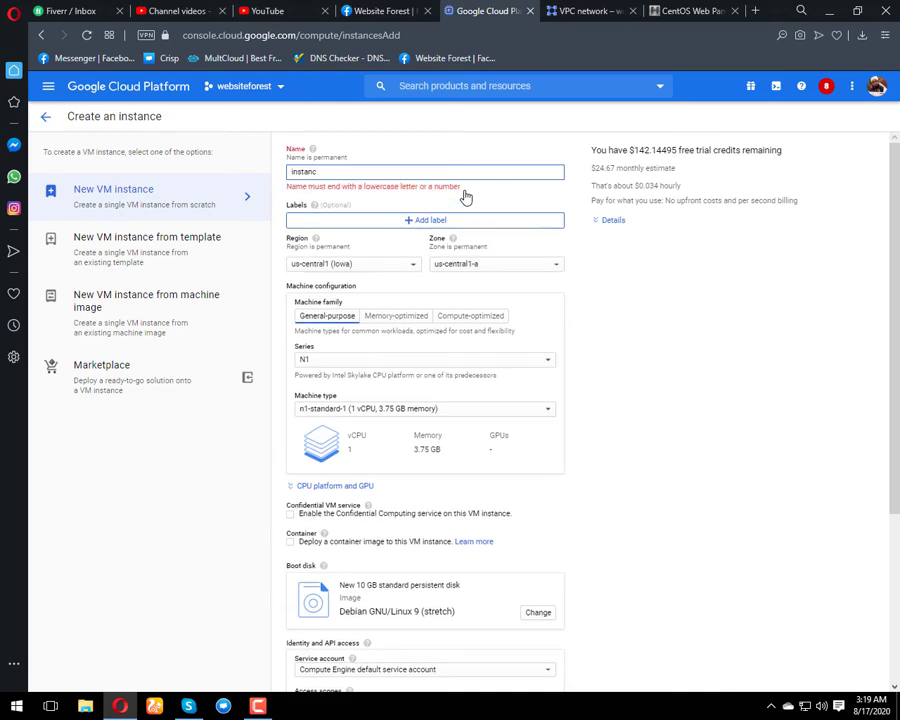
{"action": "type", "text": "web"}
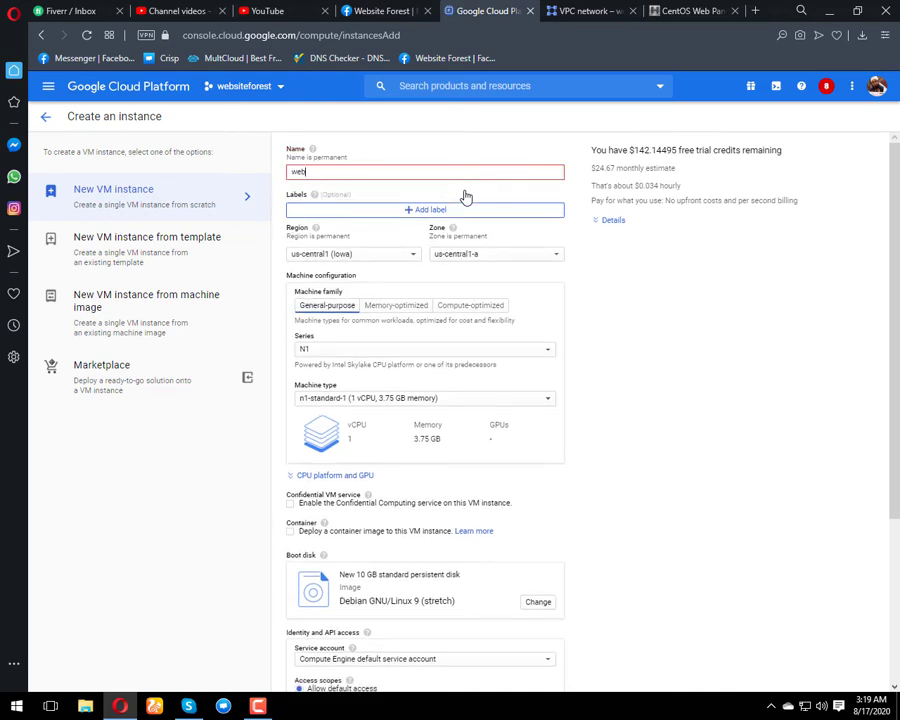
{"action": "type", "text": "siteforest"}
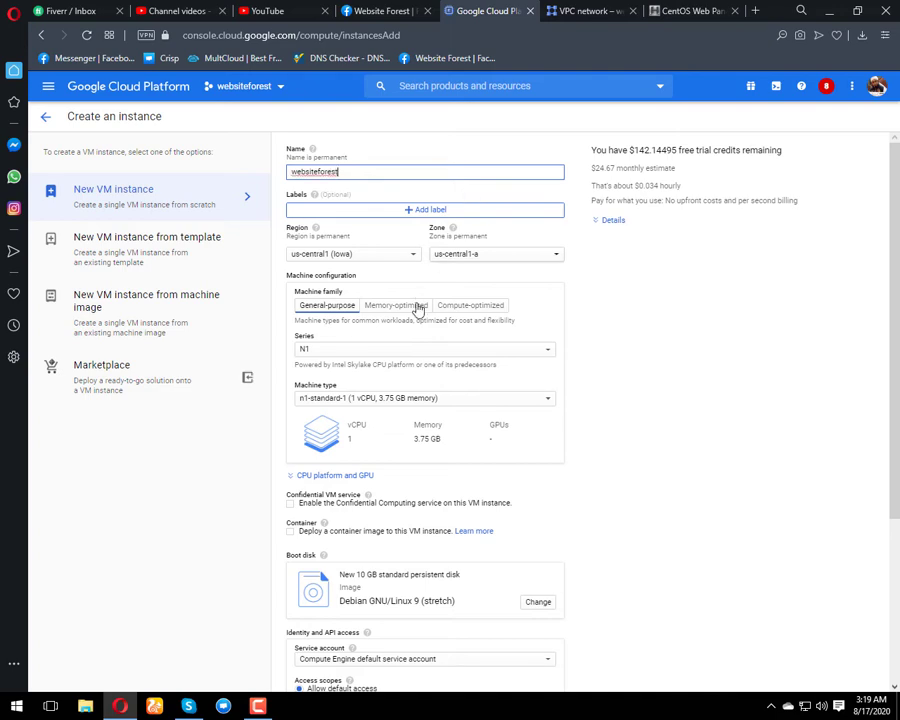
Review the machine types available for the new instance without changing the selection.
{"action": "scroll", "coordinate": [393, 362], "scroll_direction": "down", "scroll_amount": 1}
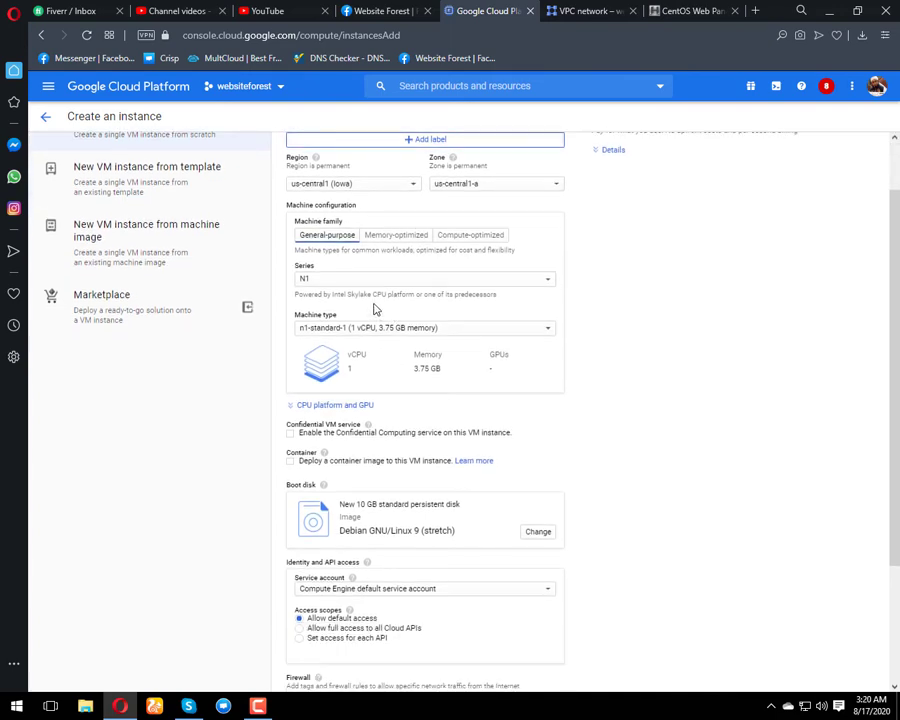
{"action": "left_click", "coordinate": [371, 330]}
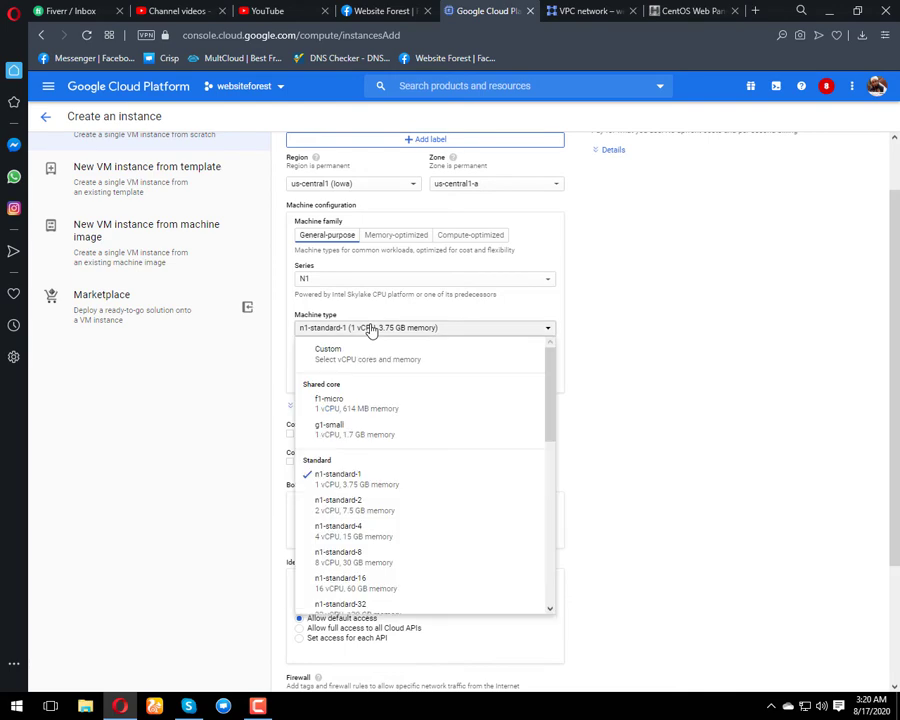
{"action": "left_click", "coordinate": [645, 391]}
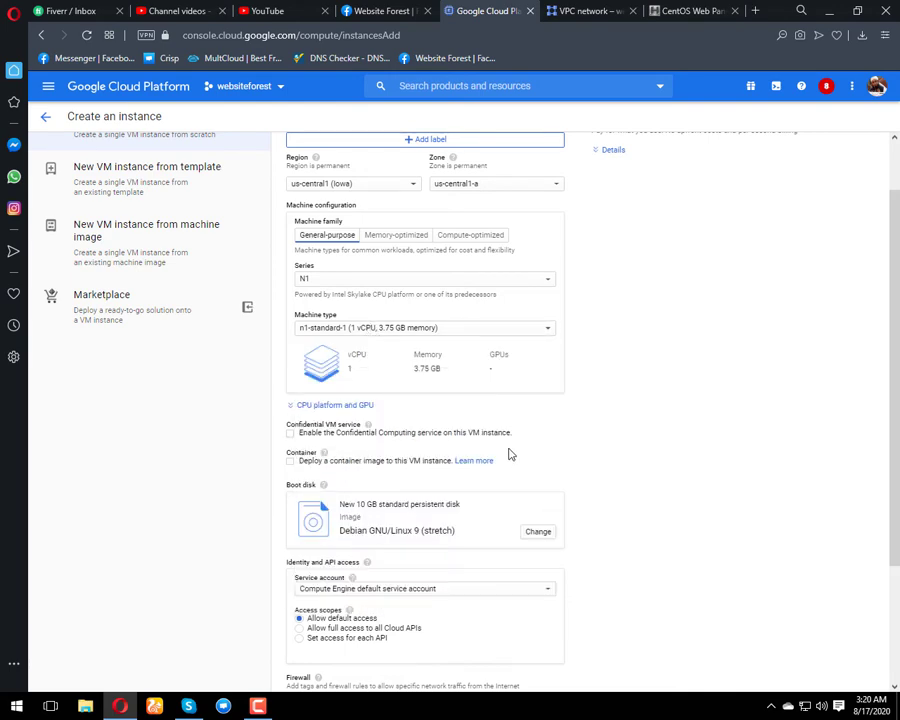
Change the instance's boot disk to the CentOS public image, version CentOS 7.
{"action": "scroll", "coordinate": [510, 452], "scroll_direction": "down", "scroll_amount": 2}
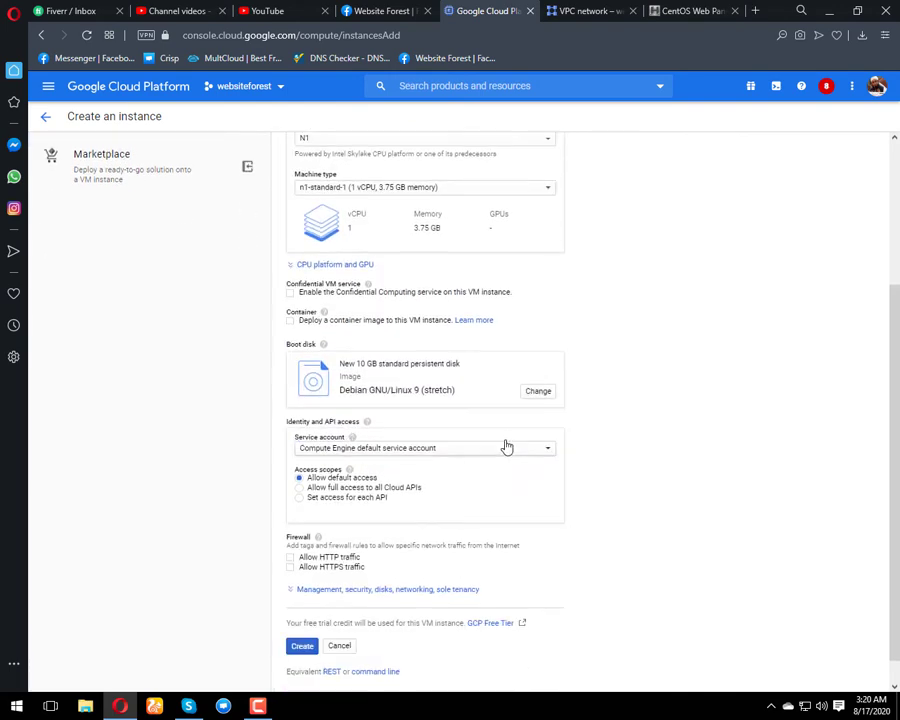
{"action": "left_click", "coordinate": [536, 392]}
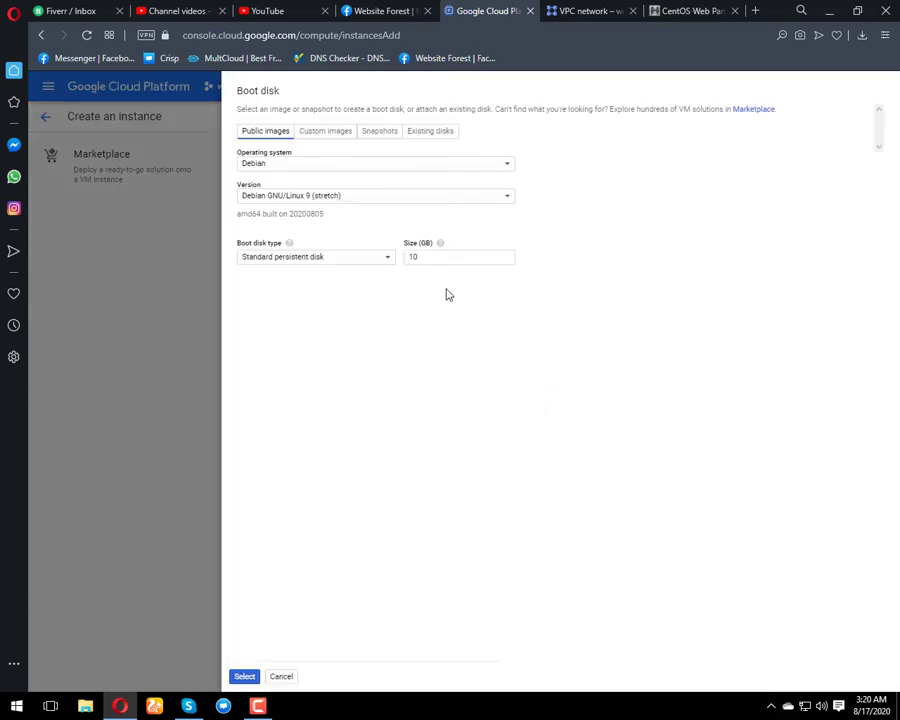
{"action": "left_click", "coordinate": [420, 166]}
{"action": "left_click", "coordinate": [392, 186]}
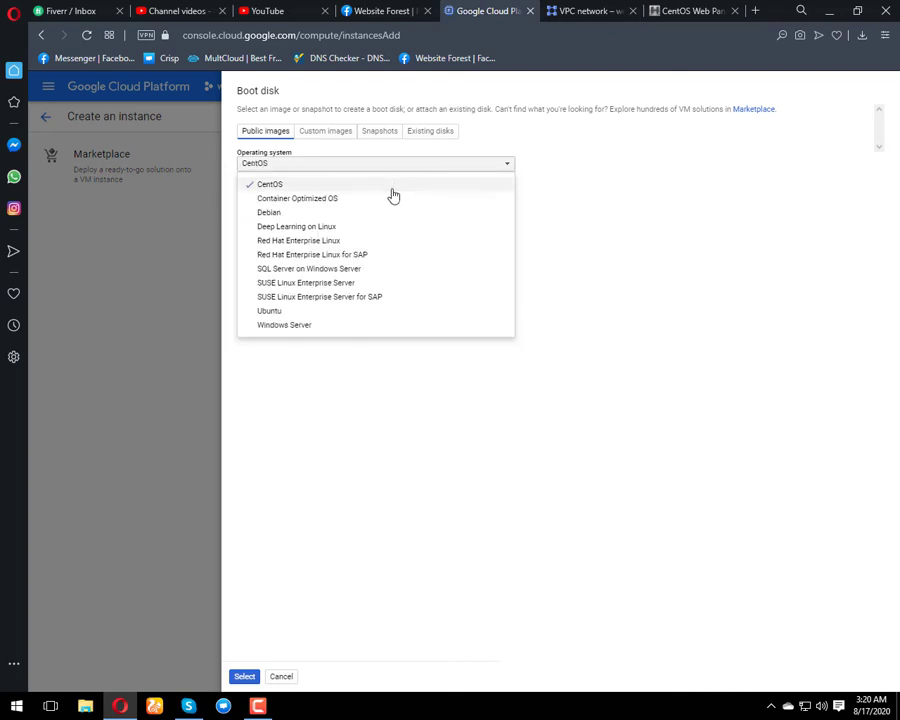
{"action": "left_click", "coordinate": [392, 198]}
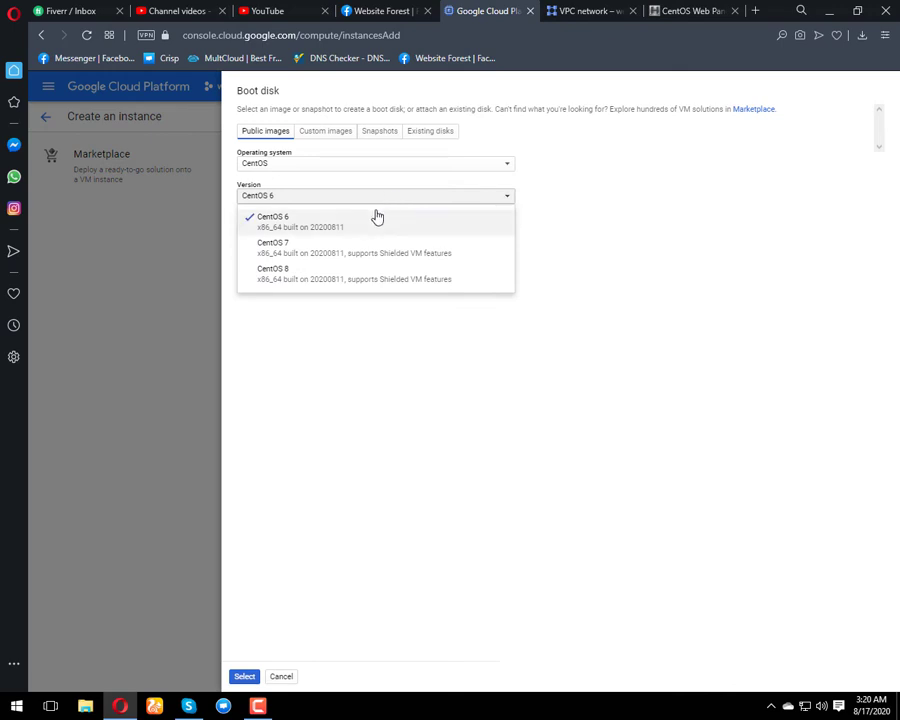
{"action": "left_click", "coordinate": [372, 258]}
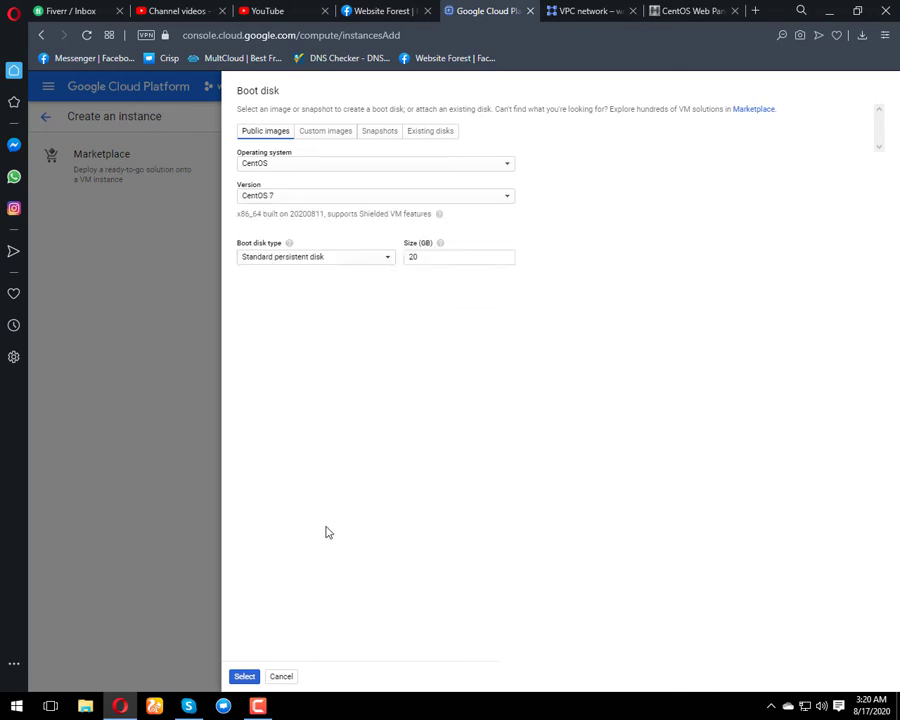
{"action": "left_click", "coordinate": [243, 678]}
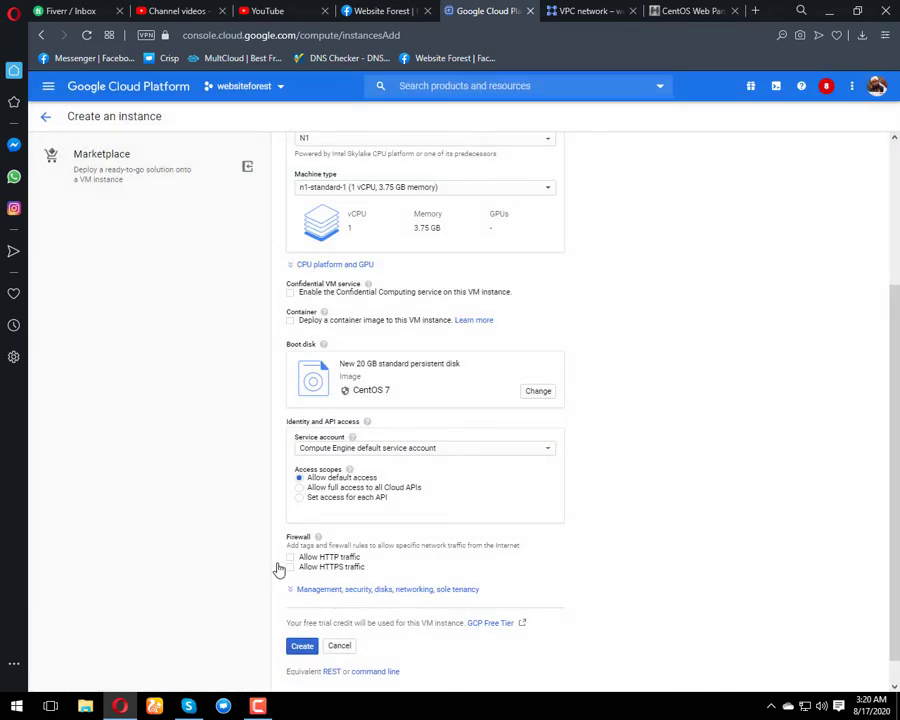
Allow HTTP and HTTPS traffic through the firewall and create the instance.
{"action": "left_click", "coordinate": [293, 558]}
{"action": "left_click", "coordinate": [295, 568]}
{"action": "left_click", "coordinate": [298, 652]}
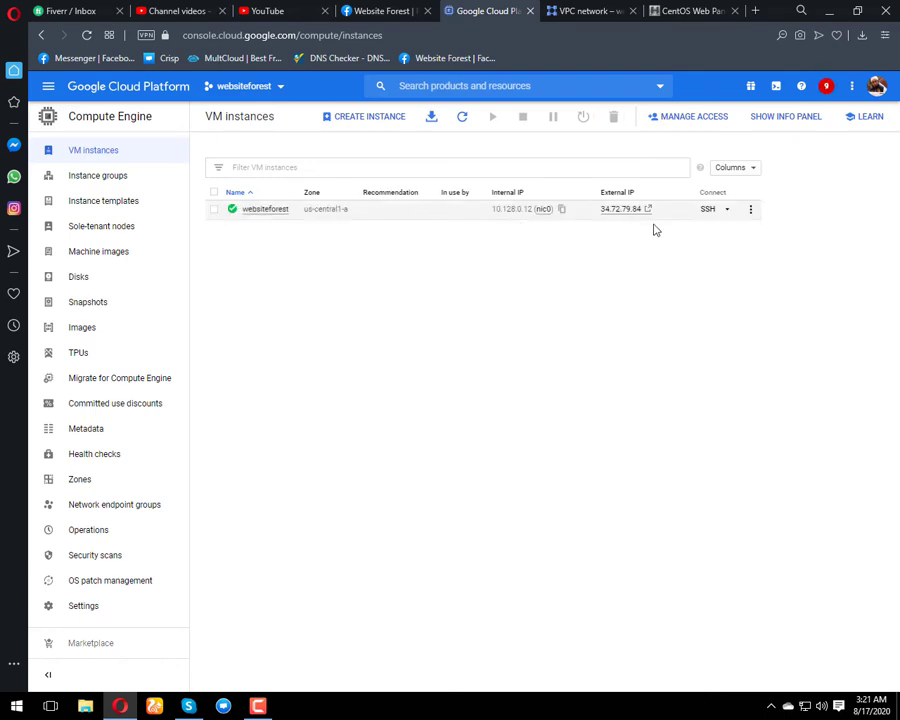
Open the network details of the websiteforest instance and go to the project's external IP addresses.
{"action": "left_click", "coordinate": [751, 212]}
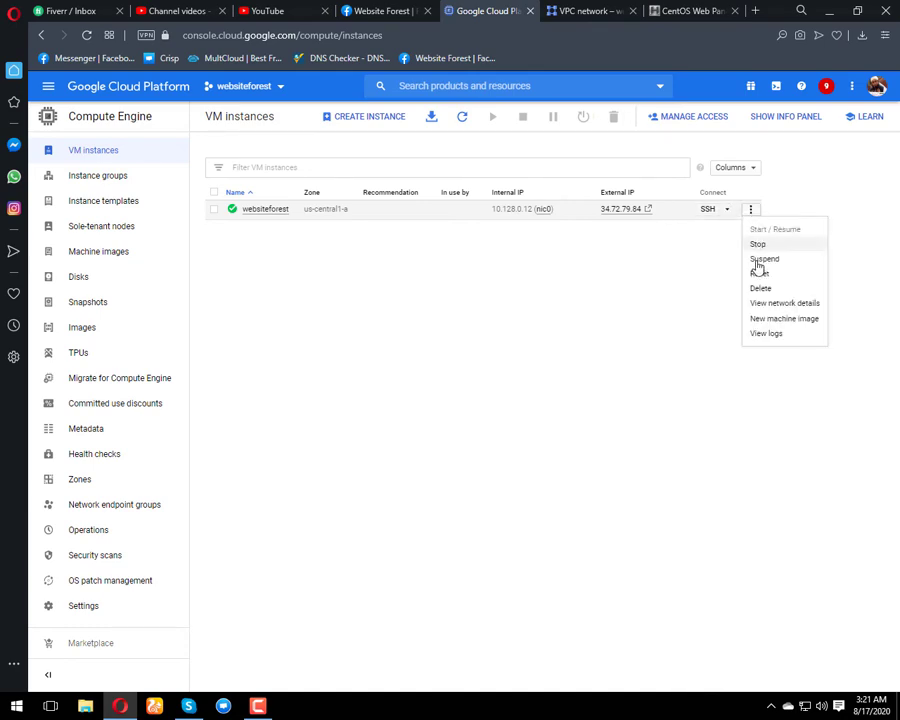
{"action": "left_click", "coordinate": [767, 304]}
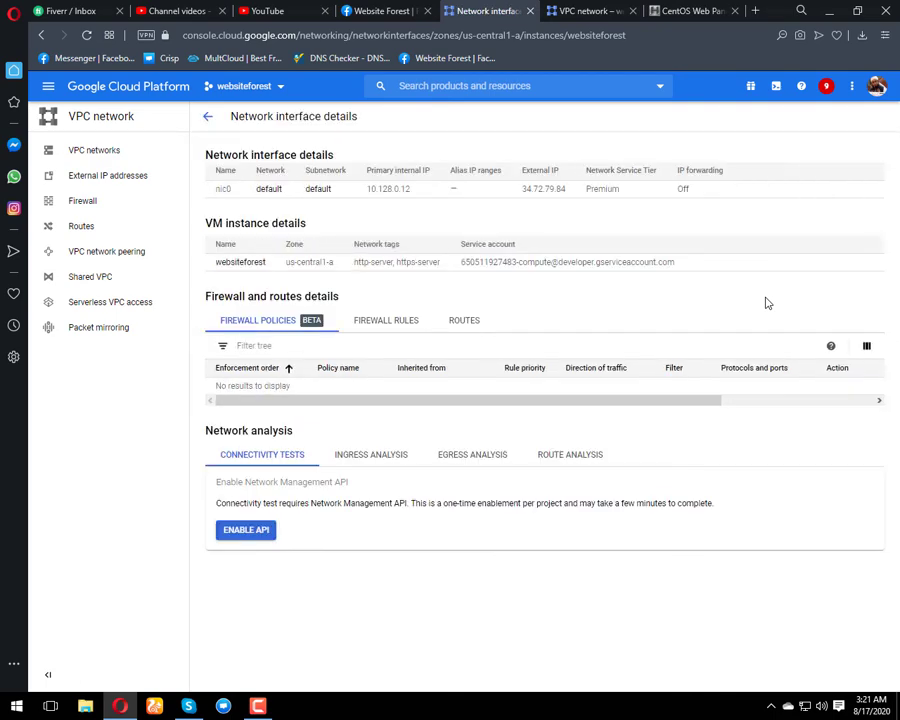
{"action": "left_click", "coordinate": [142, 180]}
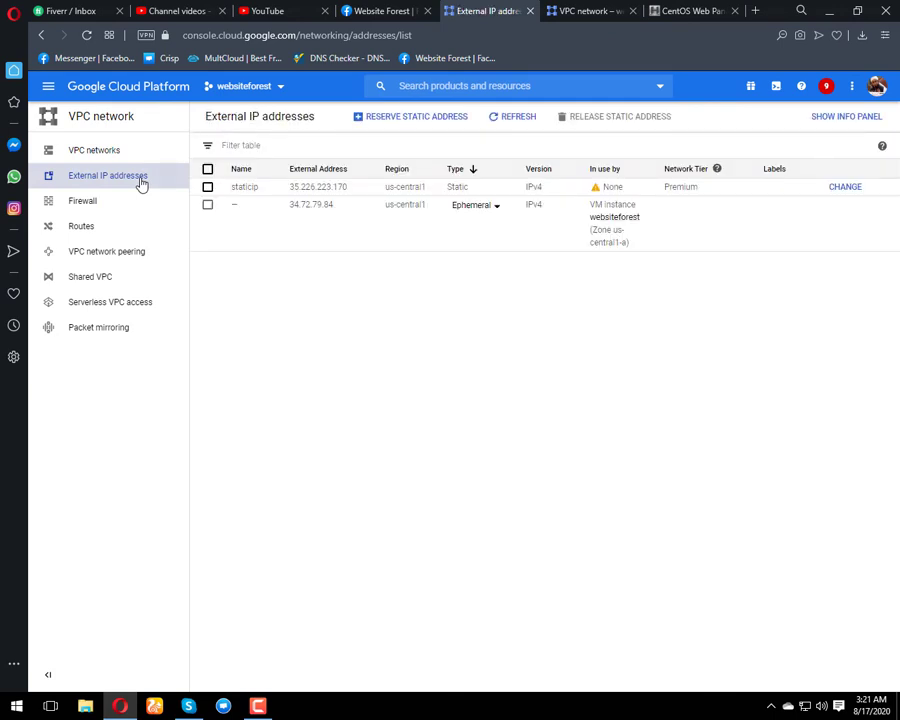
{"action": "left_click", "coordinate": [208, 170]}
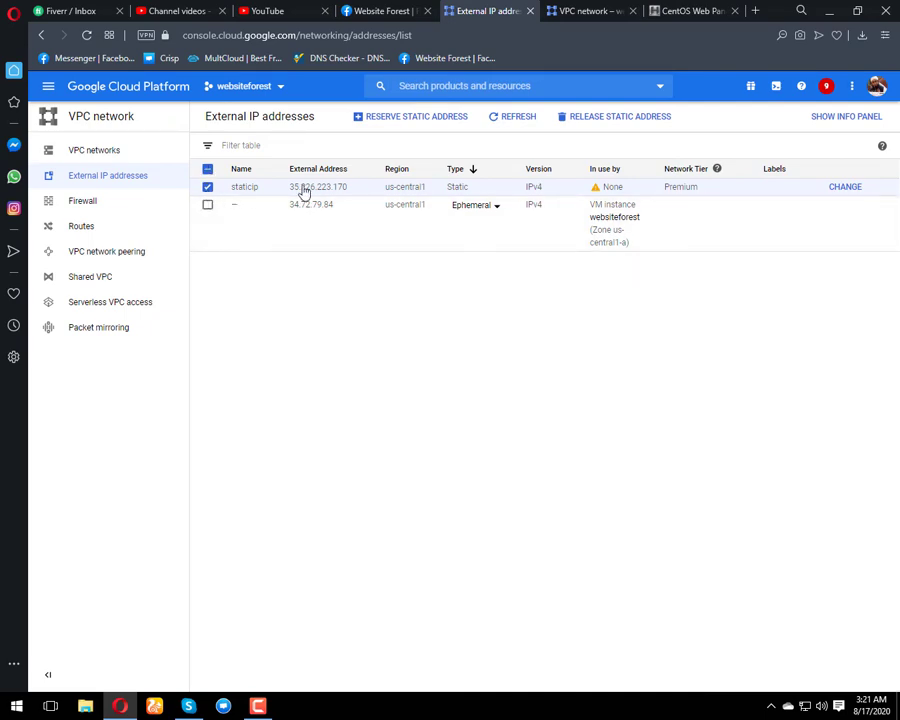
{"action": "left_click", "coordinate": [207, 191]}
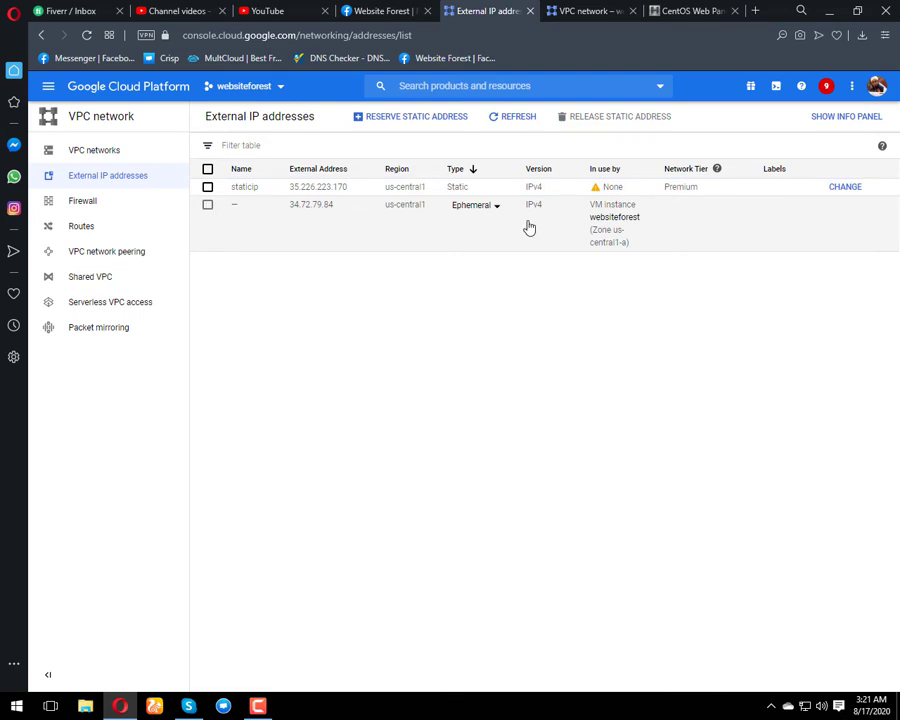
Change the websiteforest instance's ephemeral external address to static, reserving it with the name and description "ip".
{"action": "left_click", "coordinate": [473, 206]}
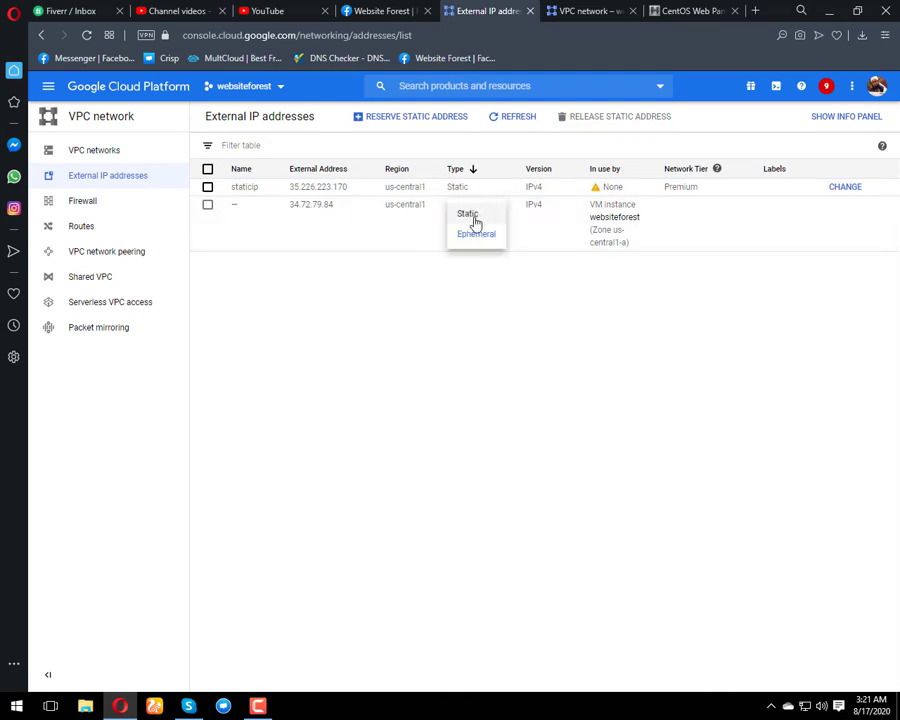
{"action": "left_click", "coordinate": [474, 215]}
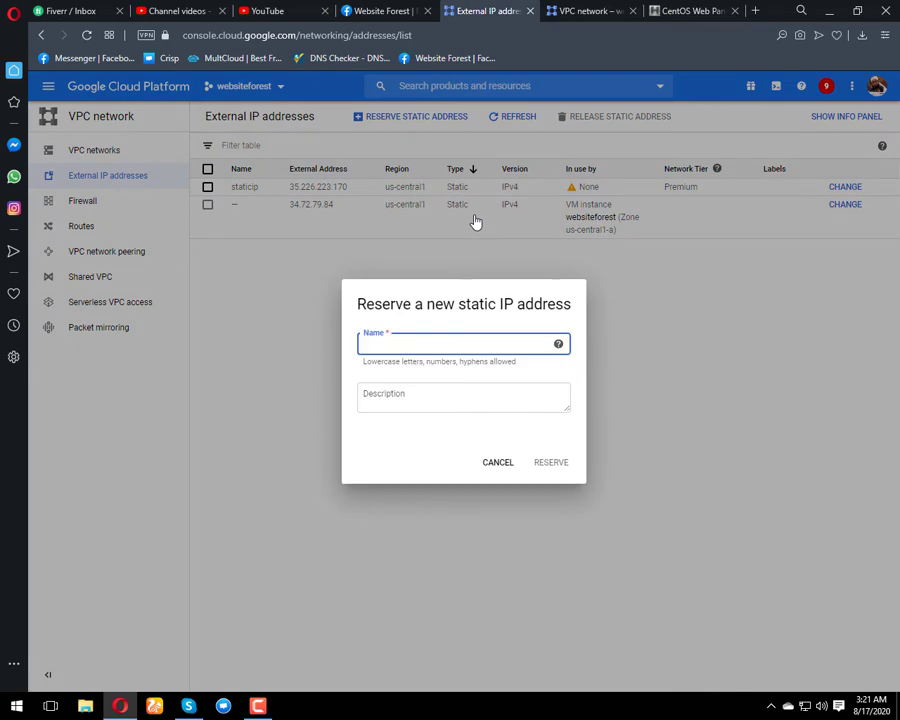
{"action": "type", "text": "ip"}
{"action": "key", "text": "Tab"}
{"action": "type", "text": "ip"}
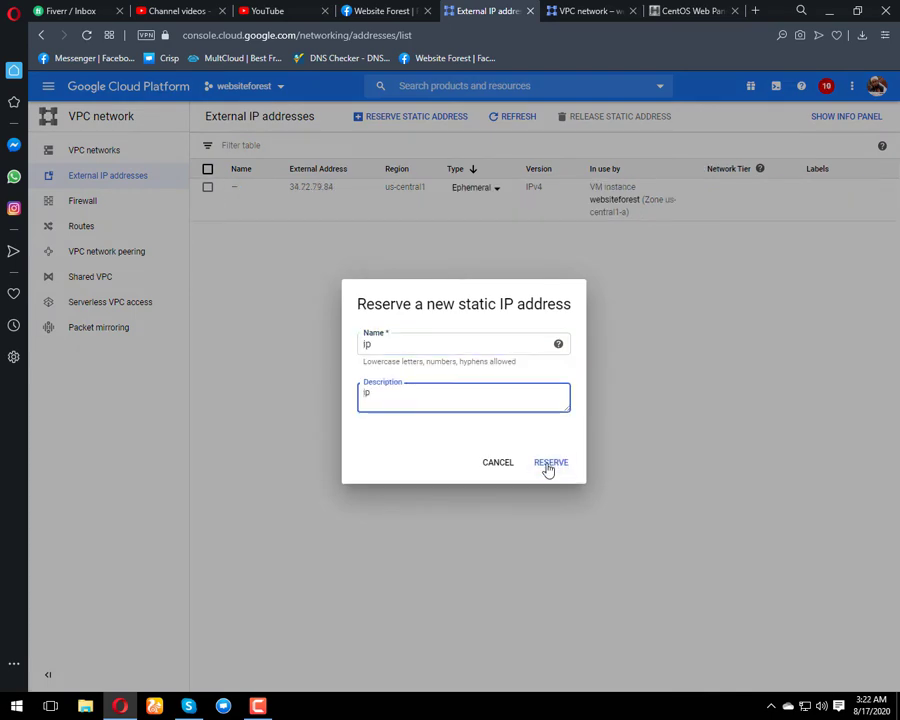
{"action": "left_click", "coordinate": [548, 464]}
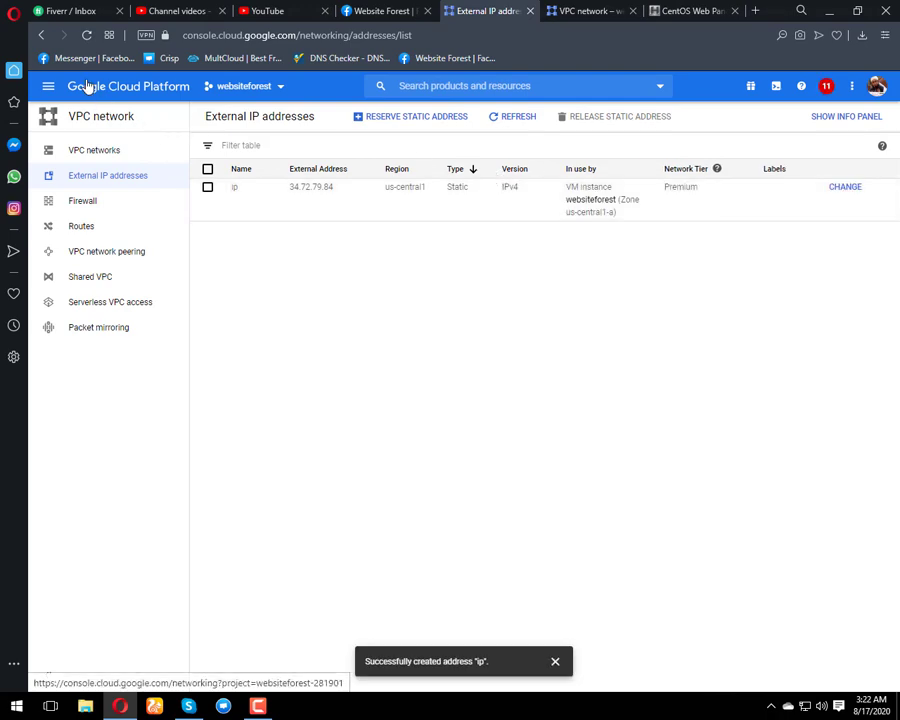
Return to the VM instances list, connect to websiteforest over SSH and switch to root with sudo su.
{"action": "left_click", "coordinate": [41, 38]}
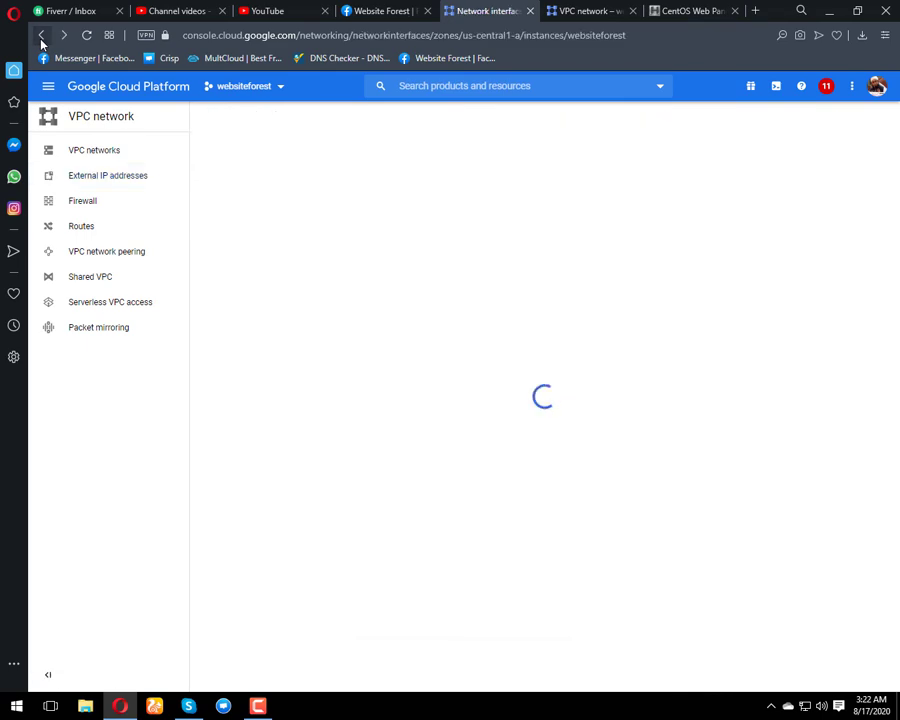
{"action": "left_click", "coordinate": [41, 38]}
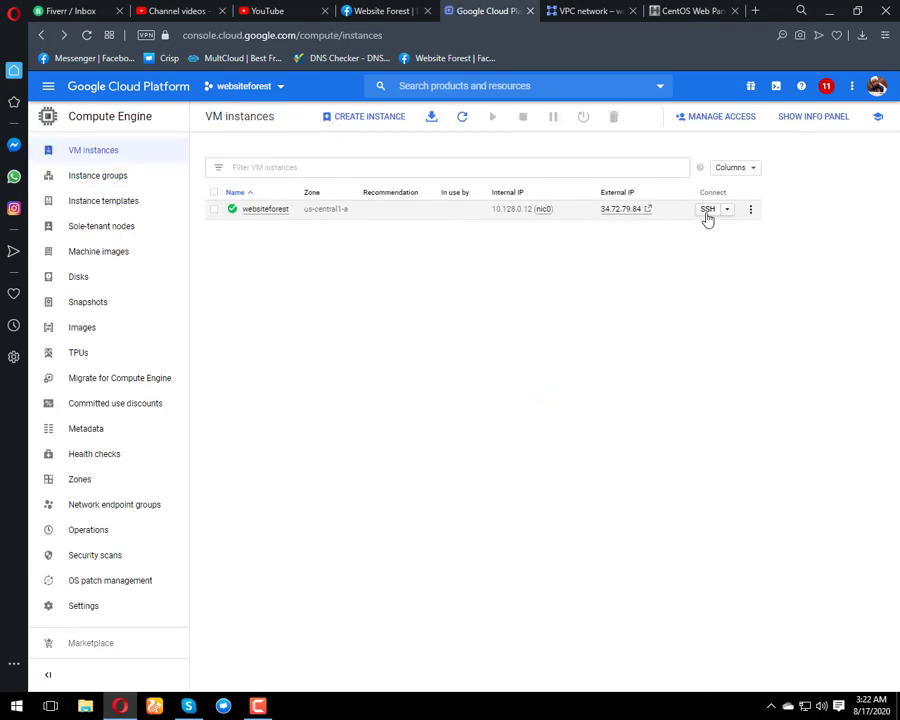
{"action": "left_click", "coordinate": [707, 212]}
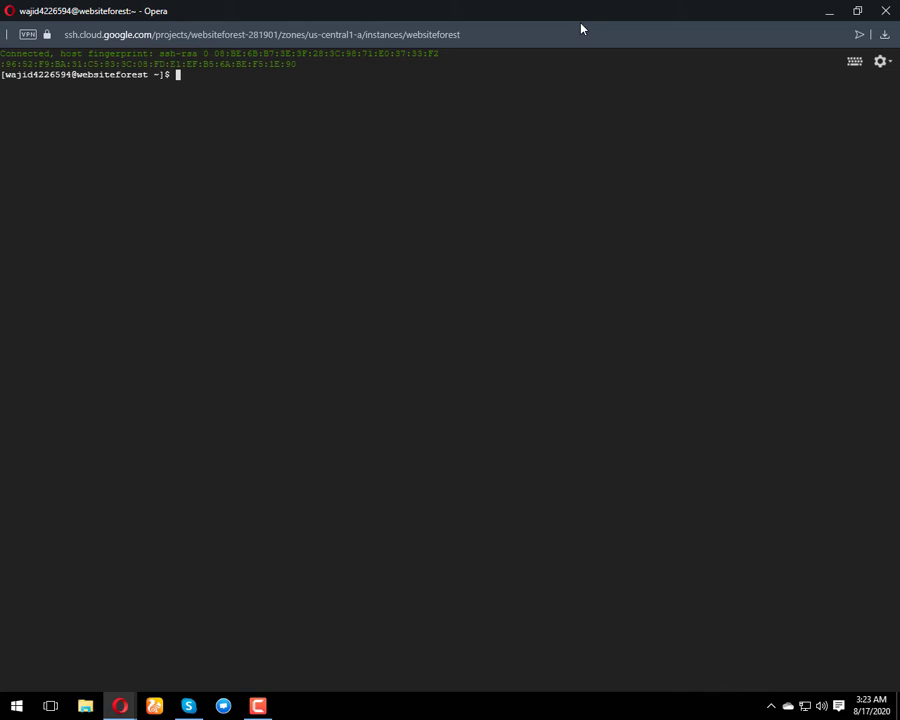
{"action": "type", "text": "sudo su"}
{"action": "key", "text": "Return"}
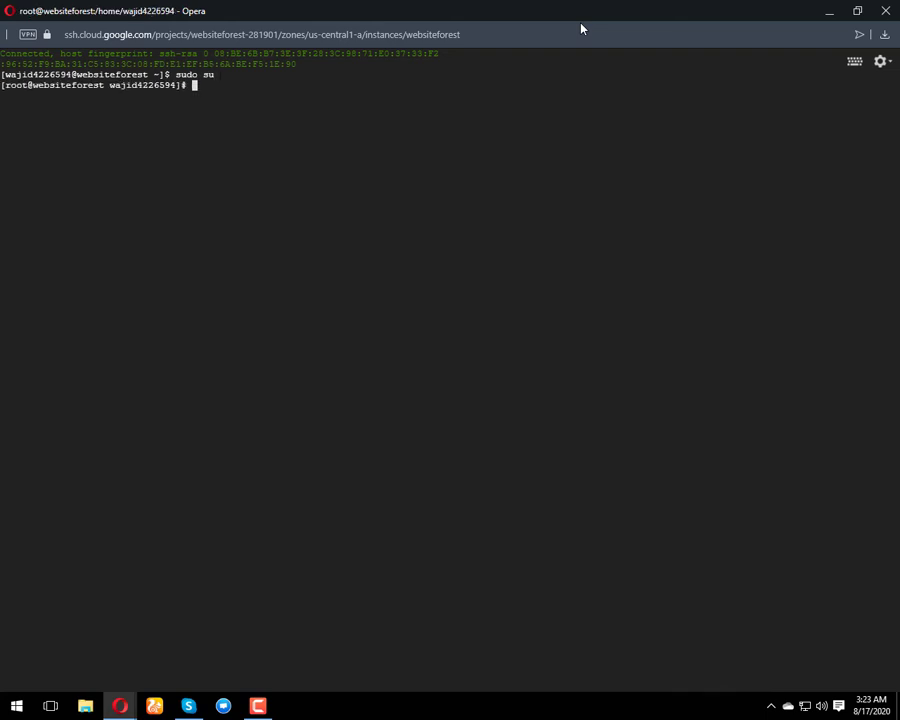
Copy the wget install command from the CentOS Web Panel server update page and run yum -y install wget in the SSH terminal.
{"action": "key", "text": "alt+Tab"}
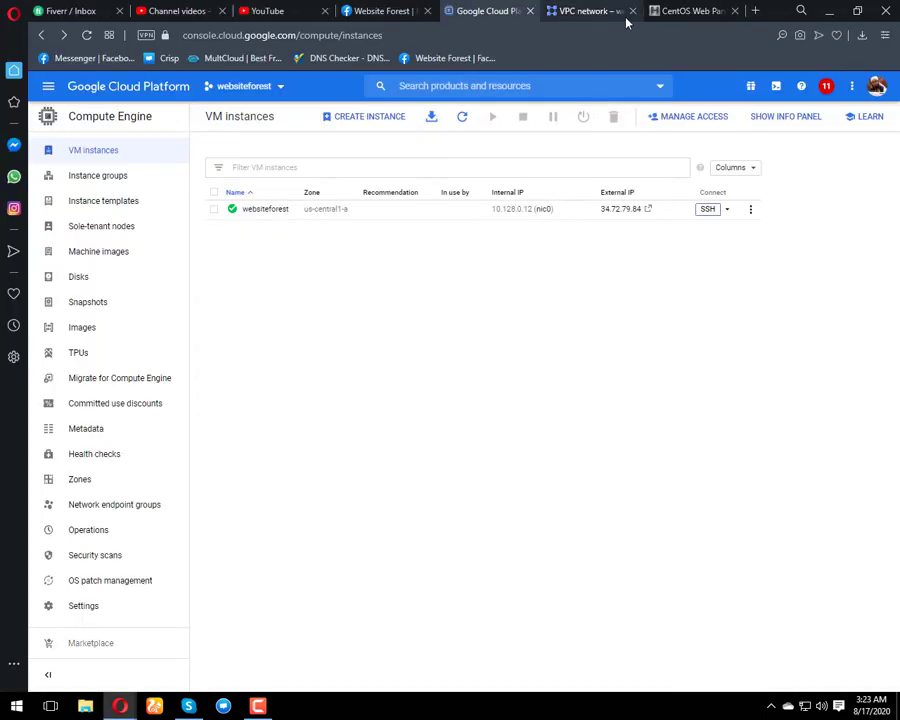
{"action": "left_click", "coordinate": [668, 12]}
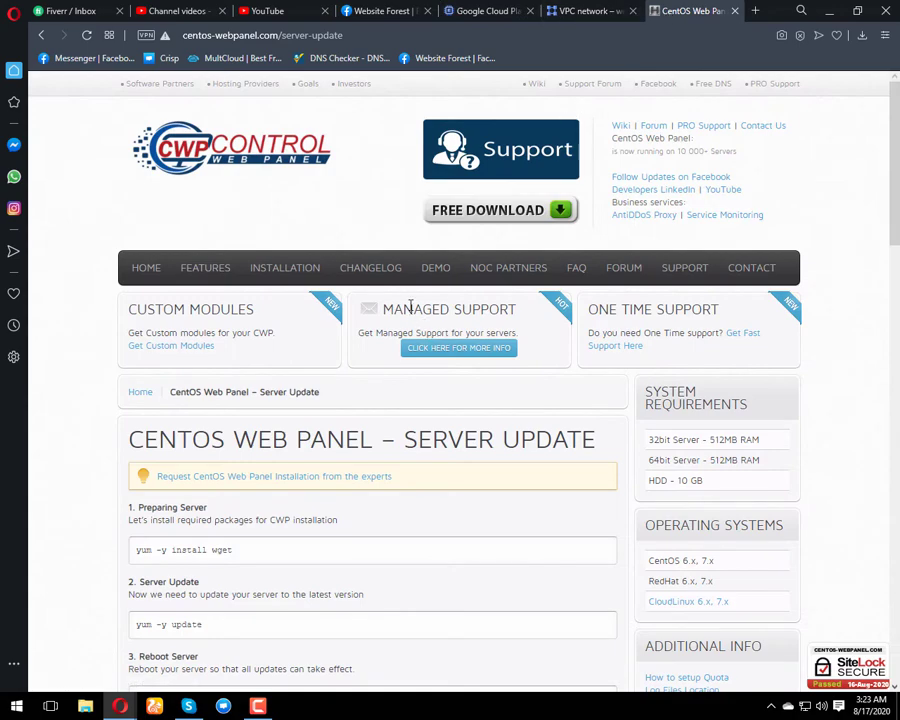
{"action": "mouse_move", "coordinate": [398, 280]}
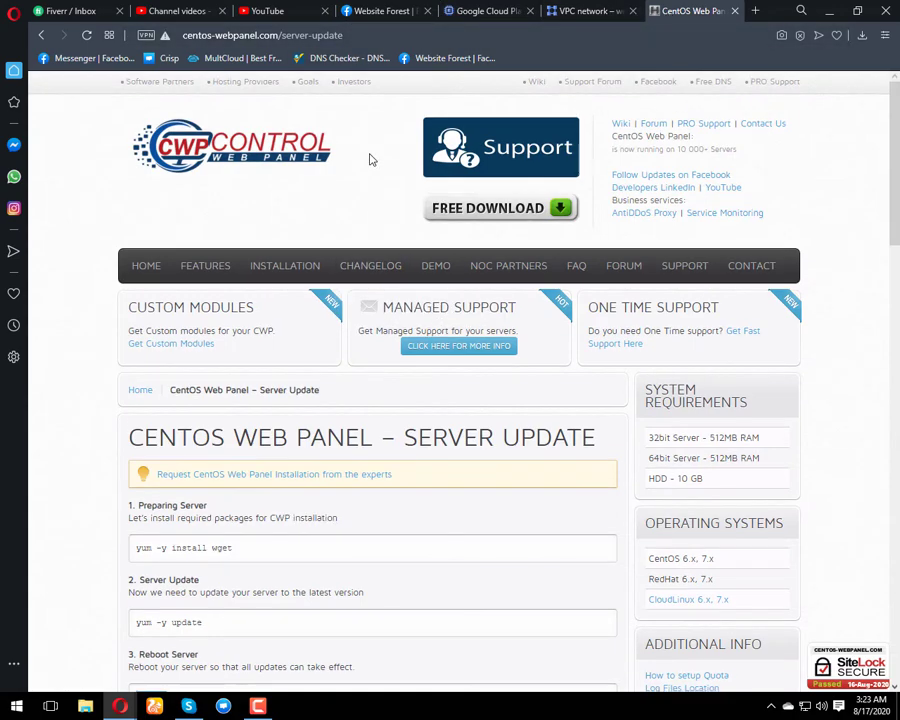
{"action": "scroll", "coordinate": [370, 160], "scroll_direction": "down", "scroll_amount": 1}
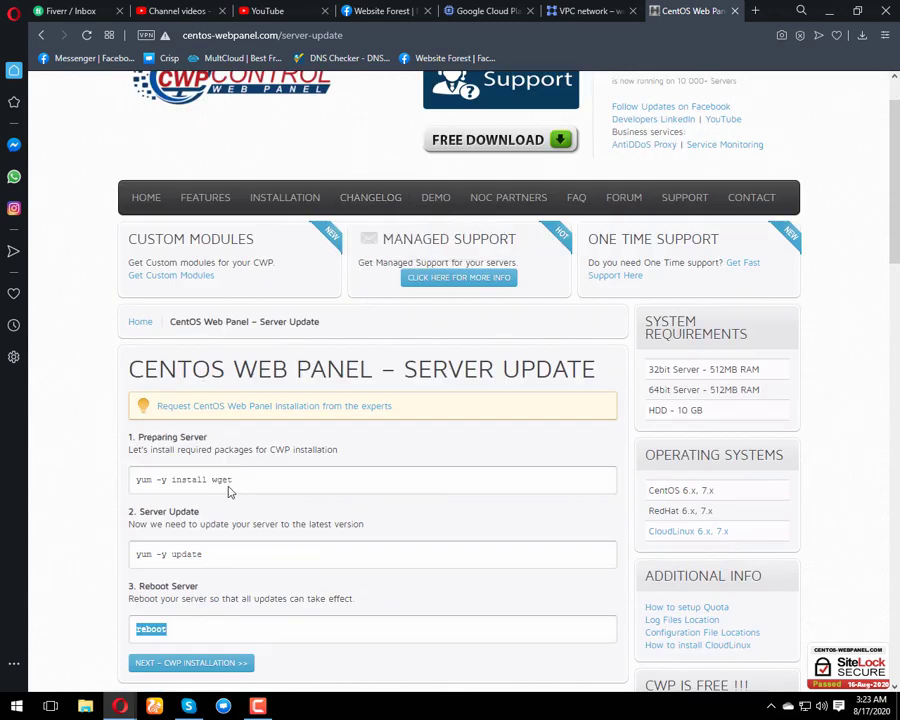
{"action": "left_click_drag", "start_coordinate": [245, 484], "coordinate": [112, 485]}
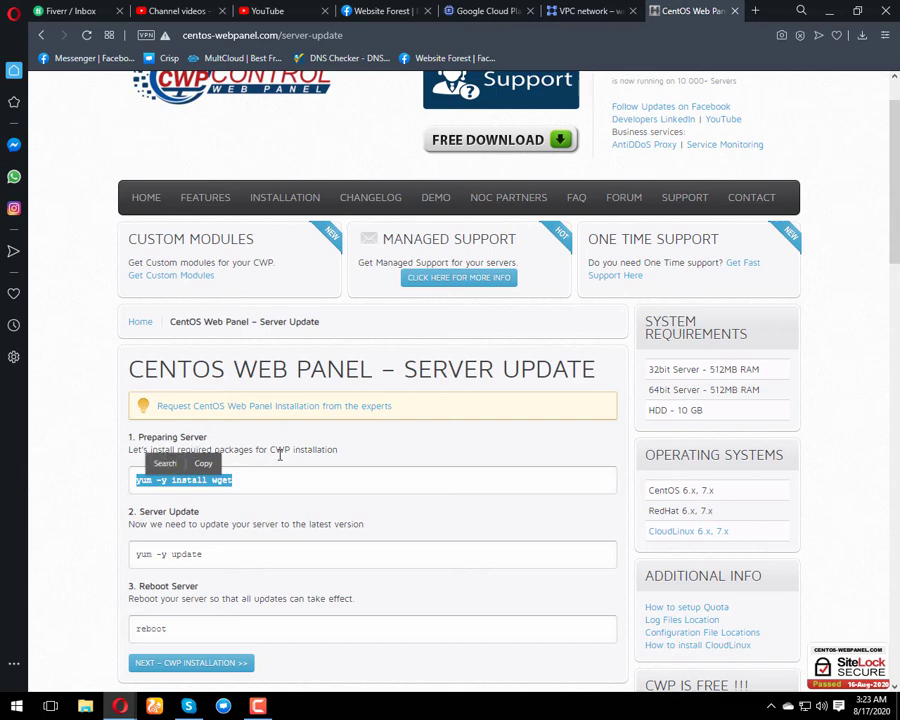
{"action": "key", "text": "ctrl+c"}
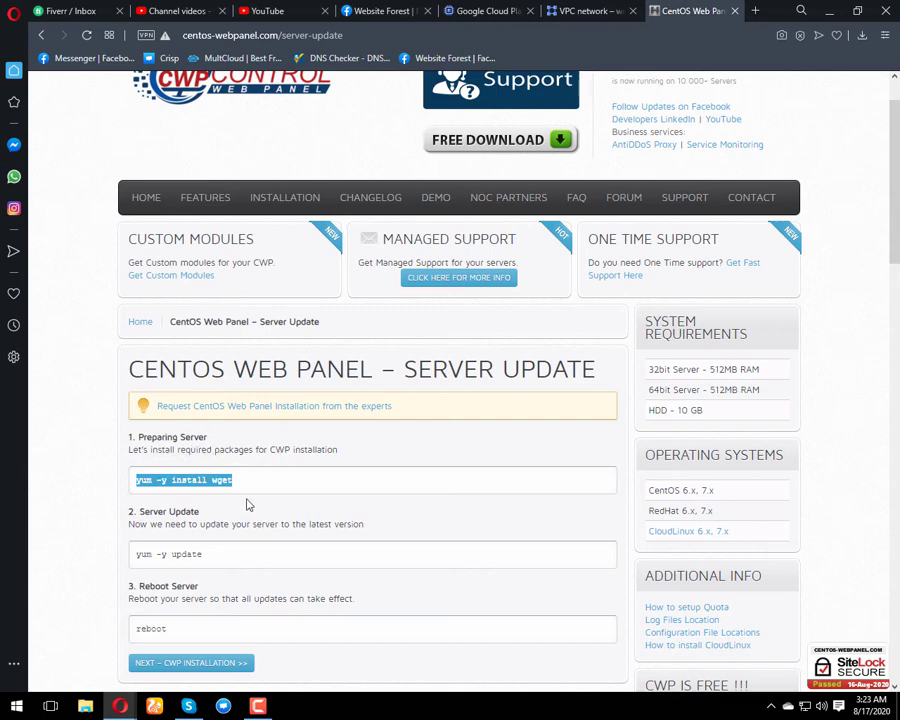
{"action": "key", "text": "alt+Tab"}
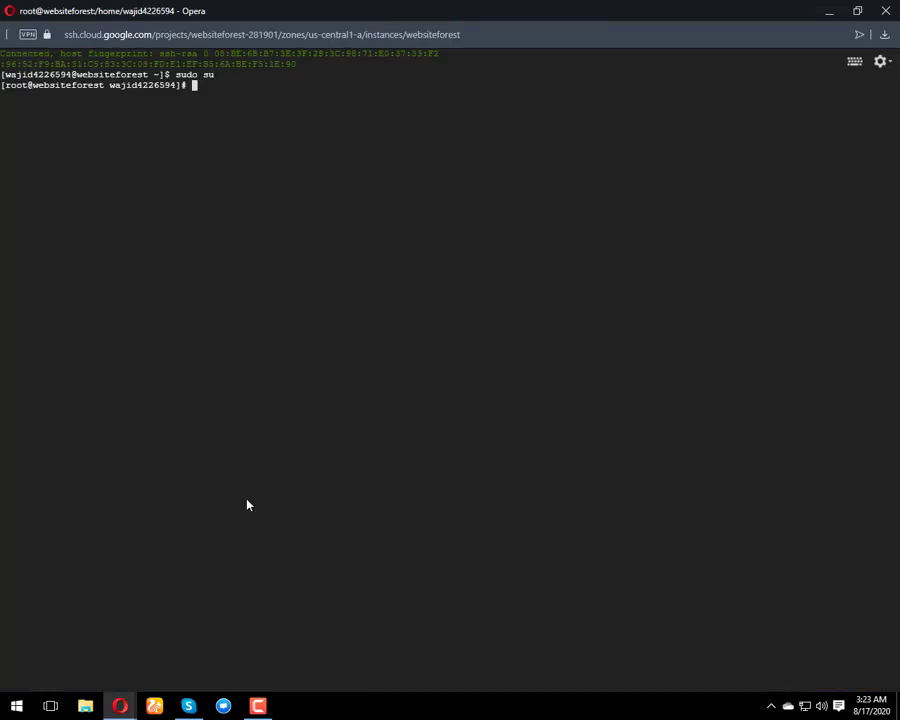
{"action": "key", "text": "ctrl+v"}
{"action": "key", "text": "Return"}
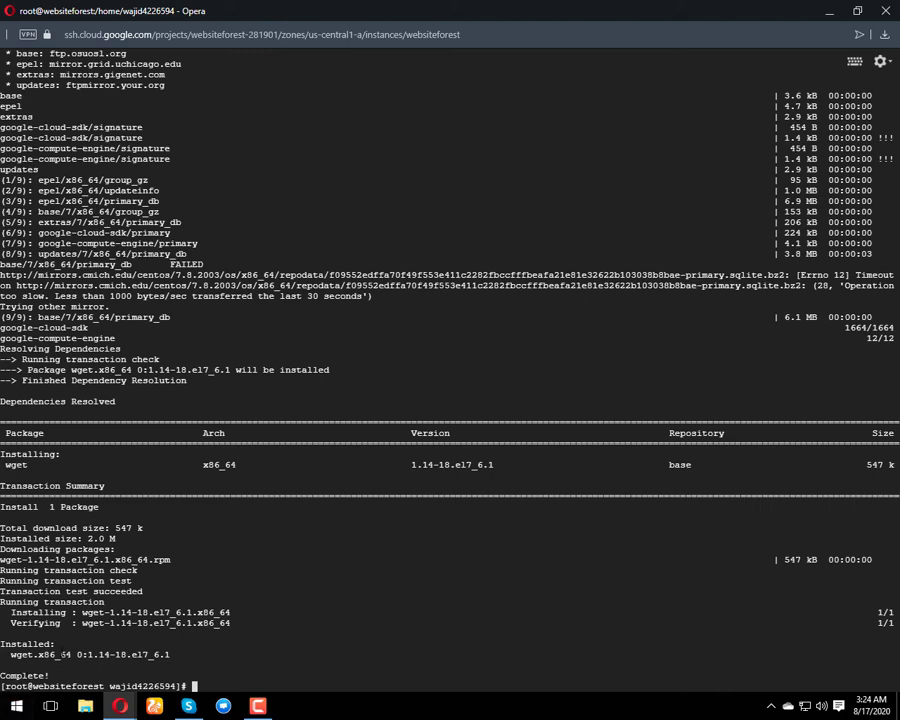
{"action": "left_click_drag", "start_coordinate": [16, 644], "coordinate": [60, 654]}
Copy the server update command from the CentOS Web Panel page and run yum -y update in the SSH terminal.
{"action": "key", "text": "alt+Tab"}
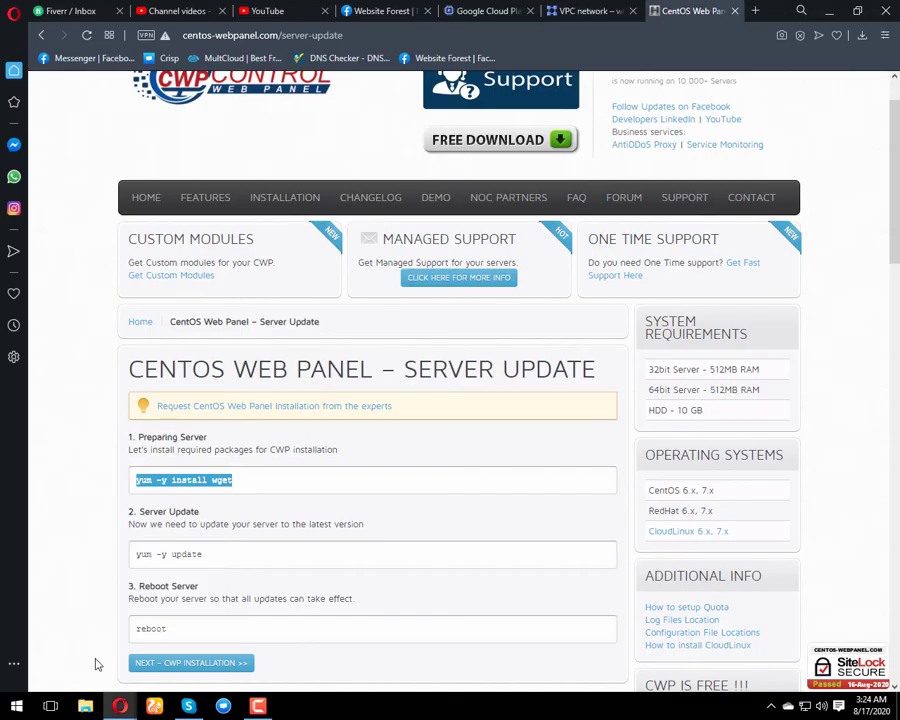
{"action": "left_click", "coordinate": [215, 568]}
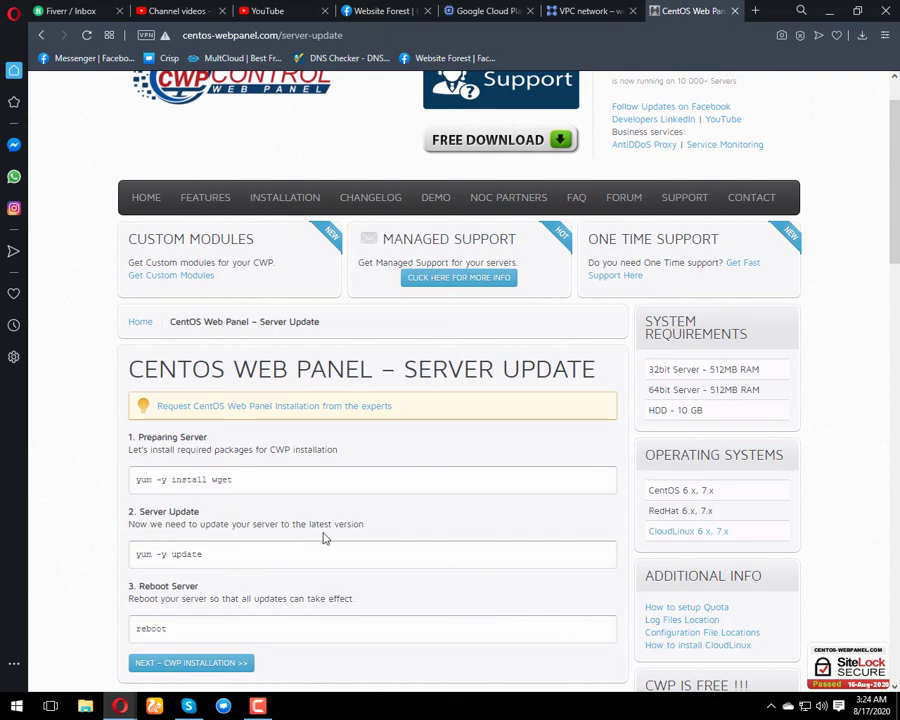
{"action": "left_click_drag", "start_coordinate": [206, 556], "coordinate": [131, 557]}
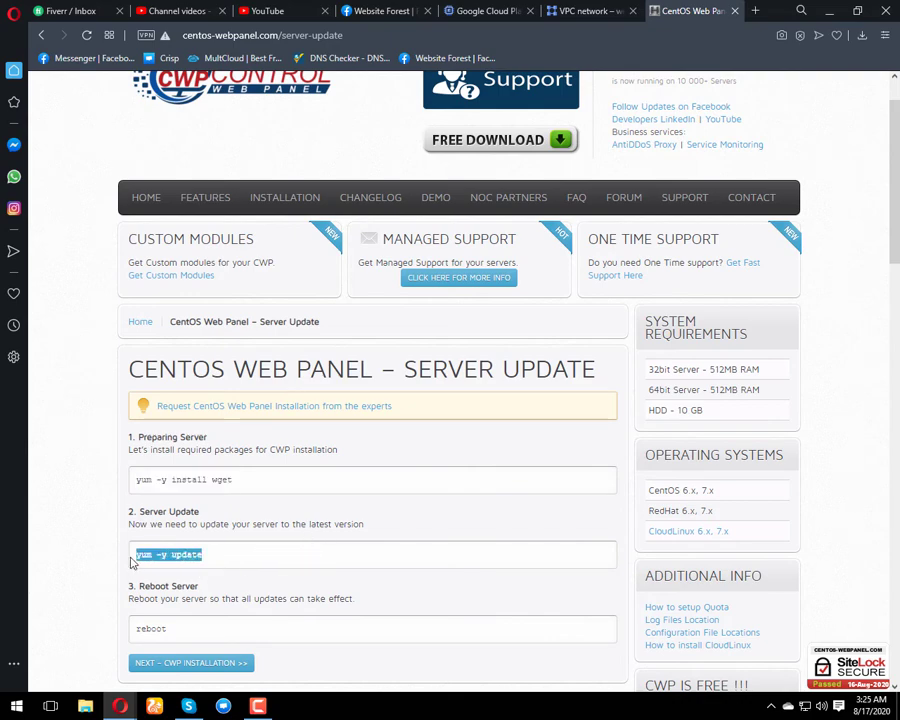
{"action": "key", "text": "alt+Tab"}
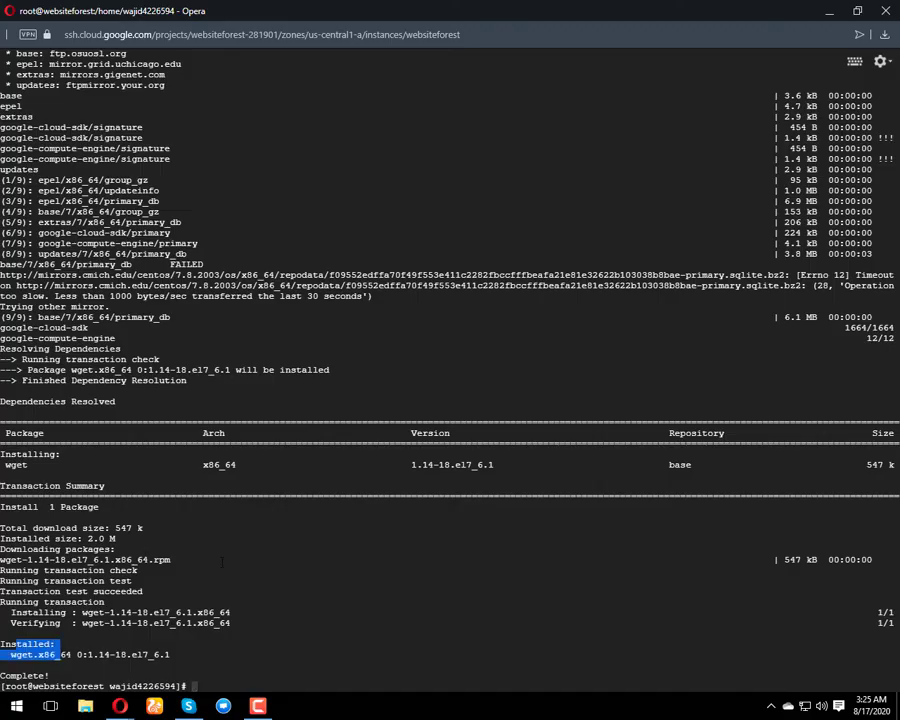
{"action": "left_click", "coordinate": [239, 684]}
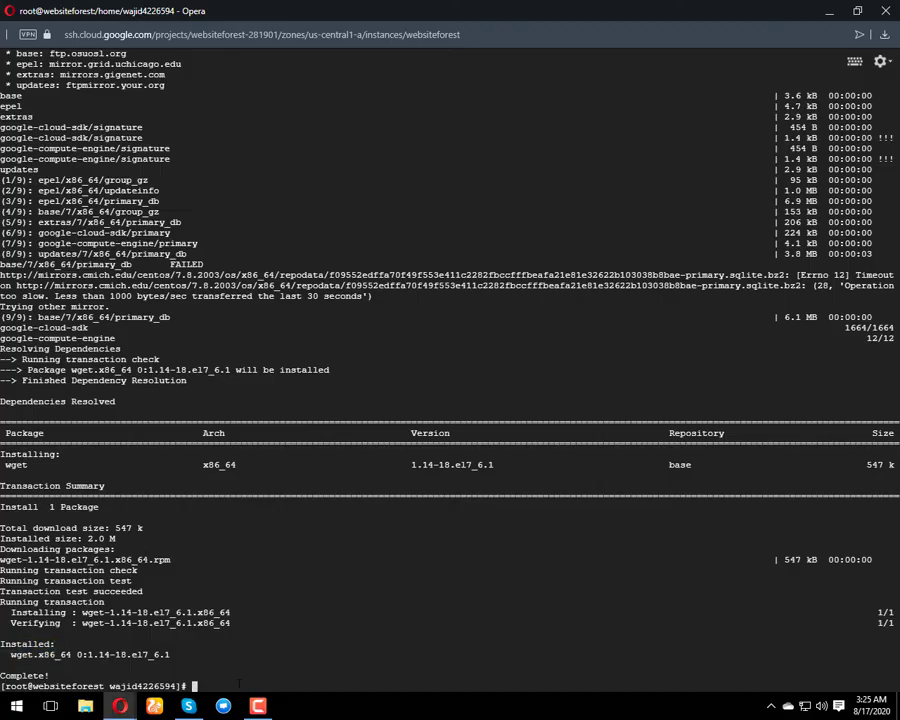
{"action": "key", "text": "ctrl+v"}
{"action": "key", "text": "Return"}
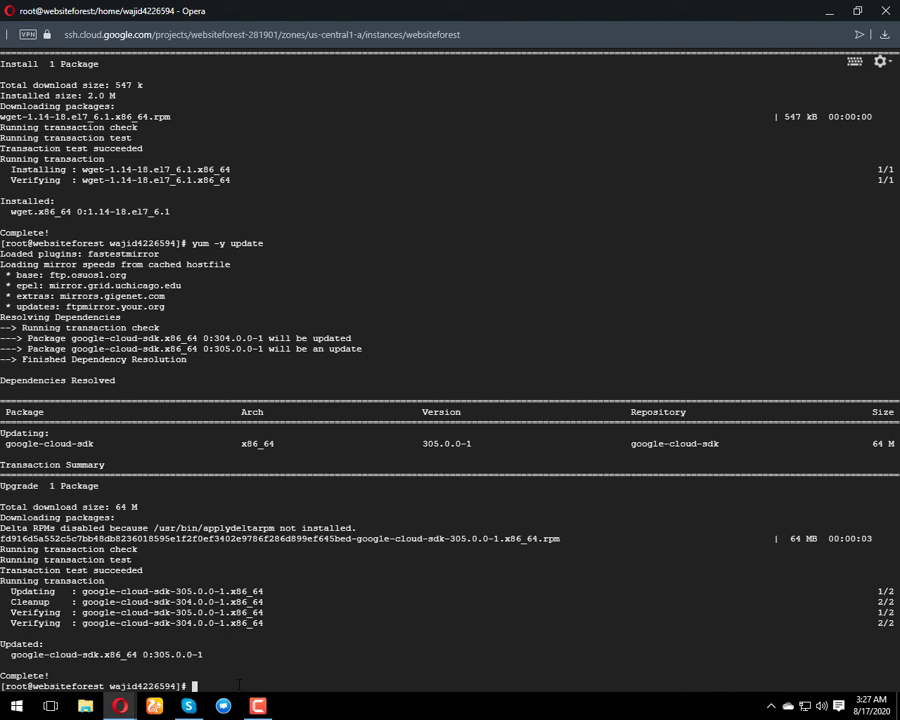
Run the page's reboot command in the SSH terminal and reconnect to the instance without Identity-Aware Proxy.
{"action": "key", "text": "alt+Tab"}
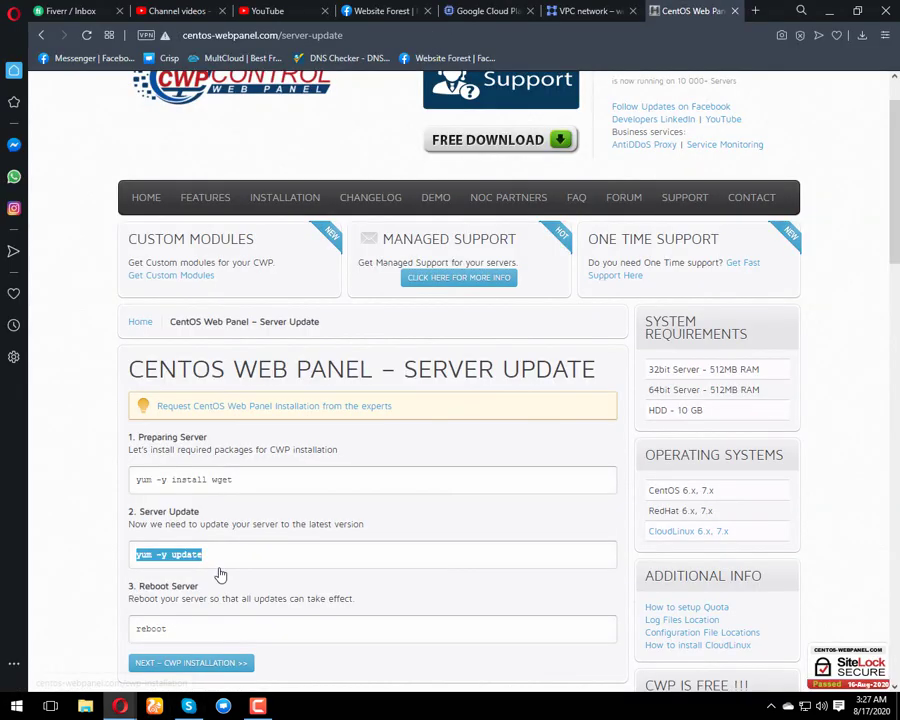
{"action": "scroll", "coordinate": [260, 585], "scroll_direction": "down", "scroll_amount": 1}
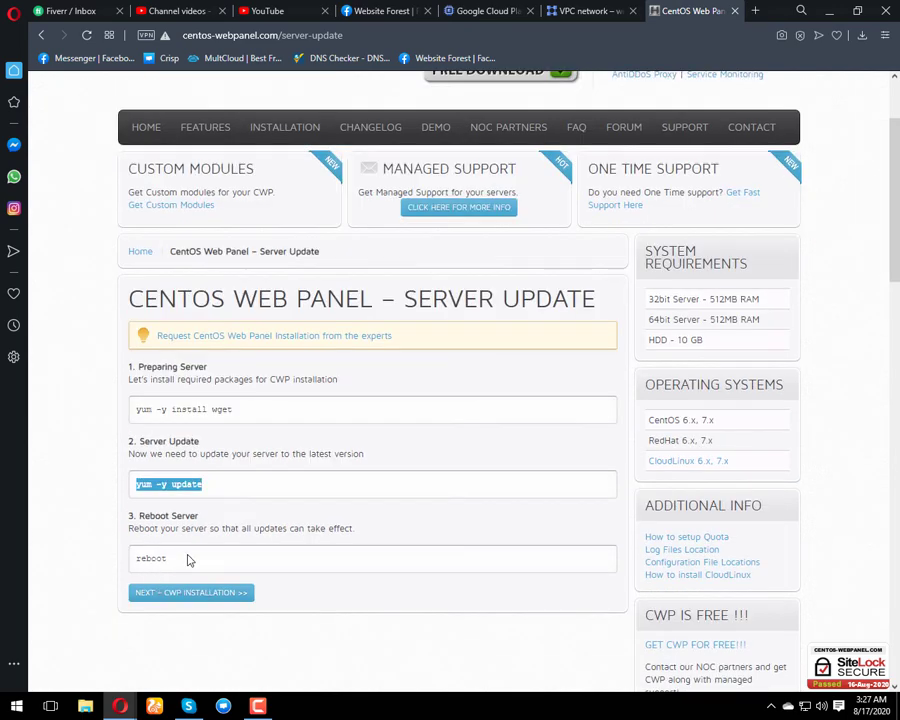
{"action": "left_click_drag", "start_coordinate": [189, 561], "coordinate": [124, 560]}
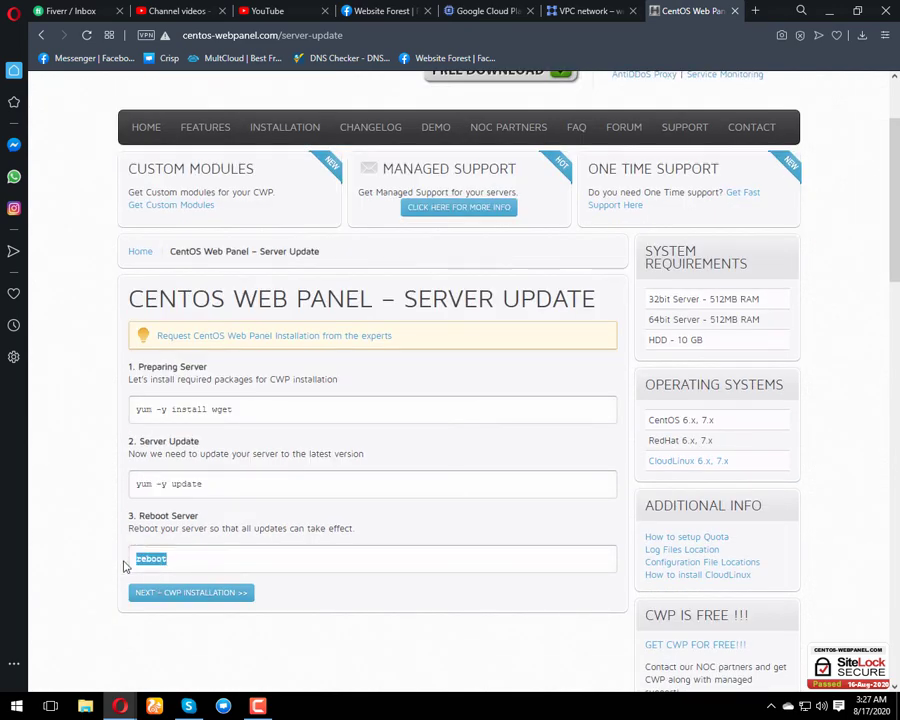
{"action": "key", "text": "alt+Tab"}
{"action": "key", "text": "ctrl+v"}
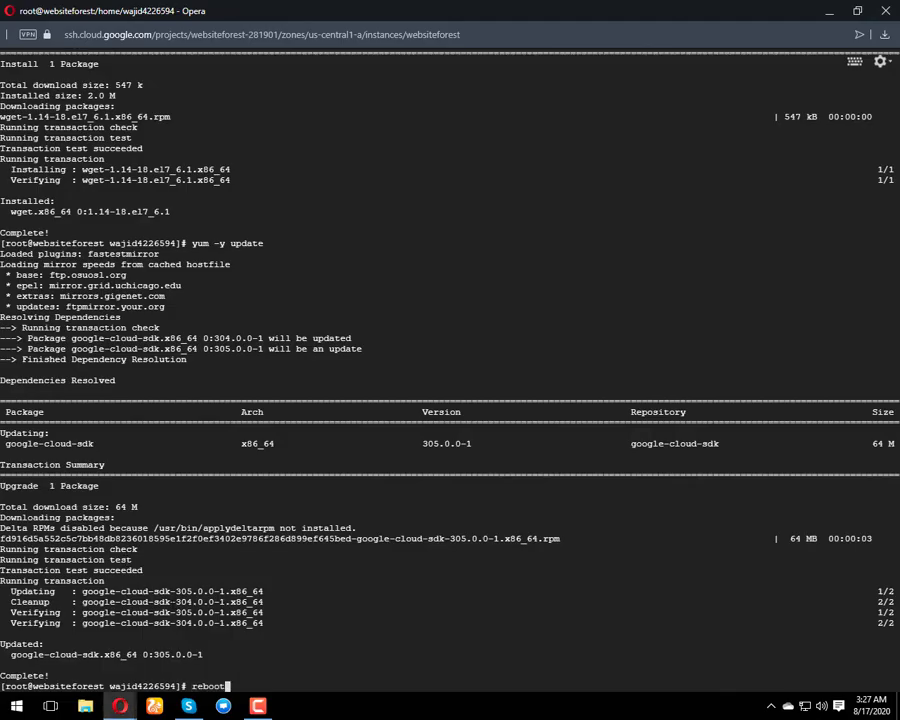
{"action": "key", "text": "Return"}
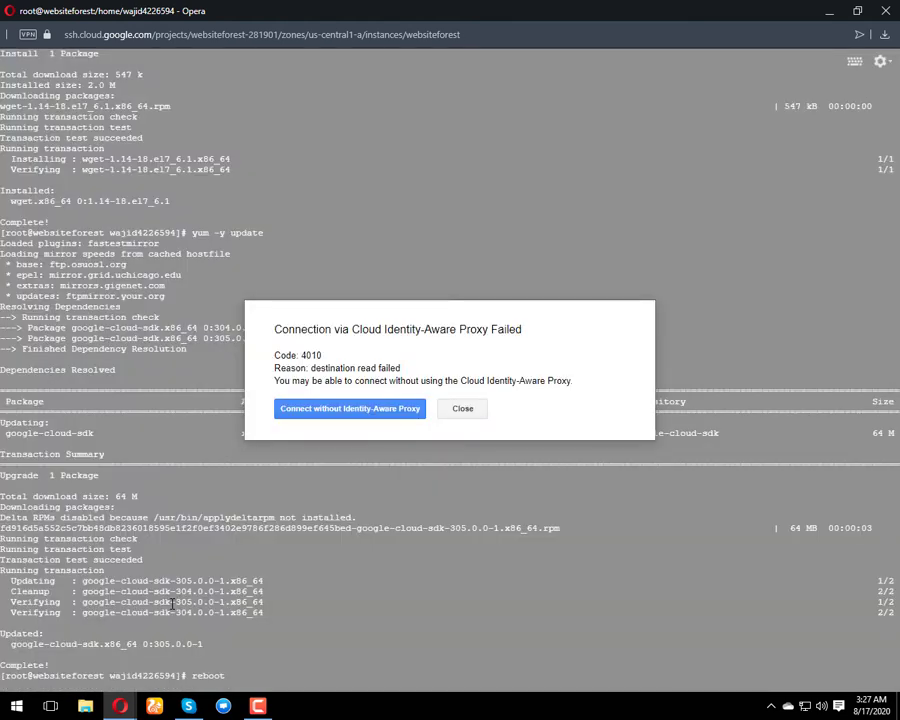
{"action": "left_click", "coordinate": [322, 412]}
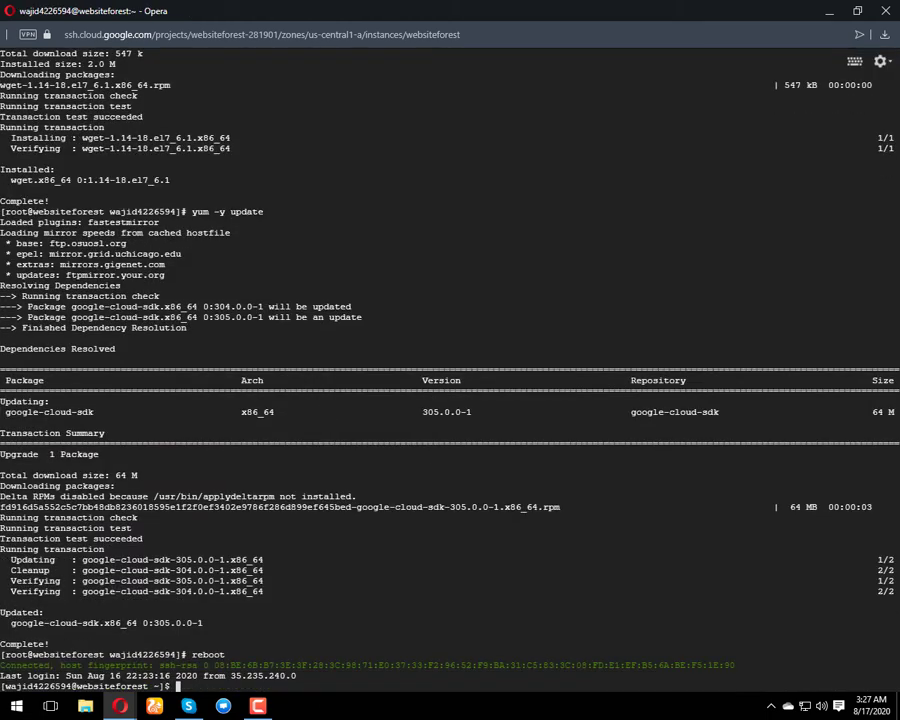
Go on to the guide's CWP installation page and run its cd /usr/local/src command in the SSH terminal.
{"action": "key", "text": "alt+Tab"}
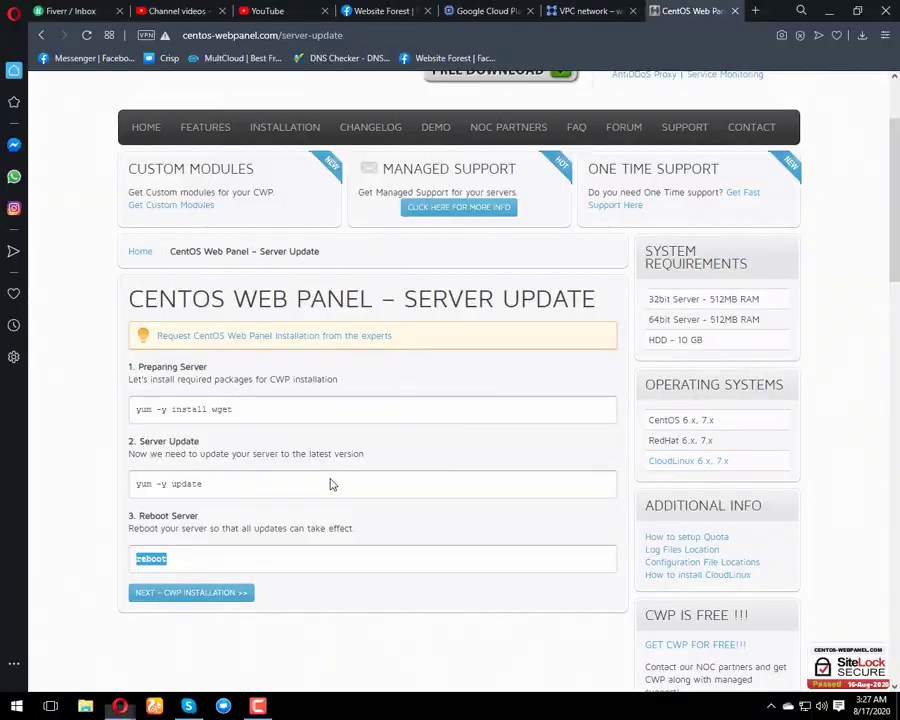
{"action": "left_click", "coordinate": [190, 592]}
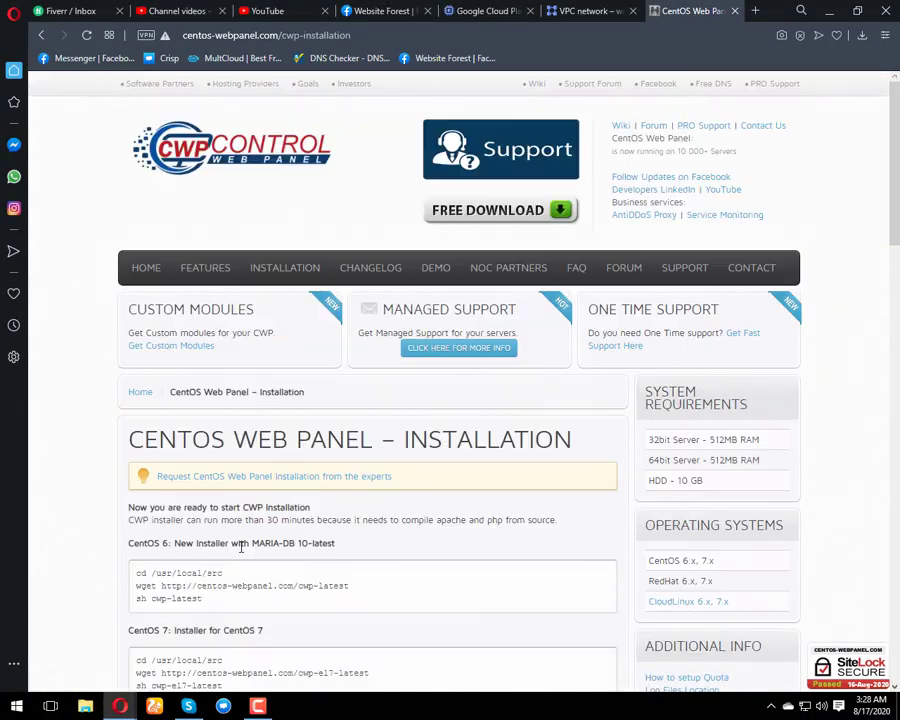
{"action": "scroll", "coordinate": [216, 506], "scroll_direction": "down", "scroll_amount": 1}
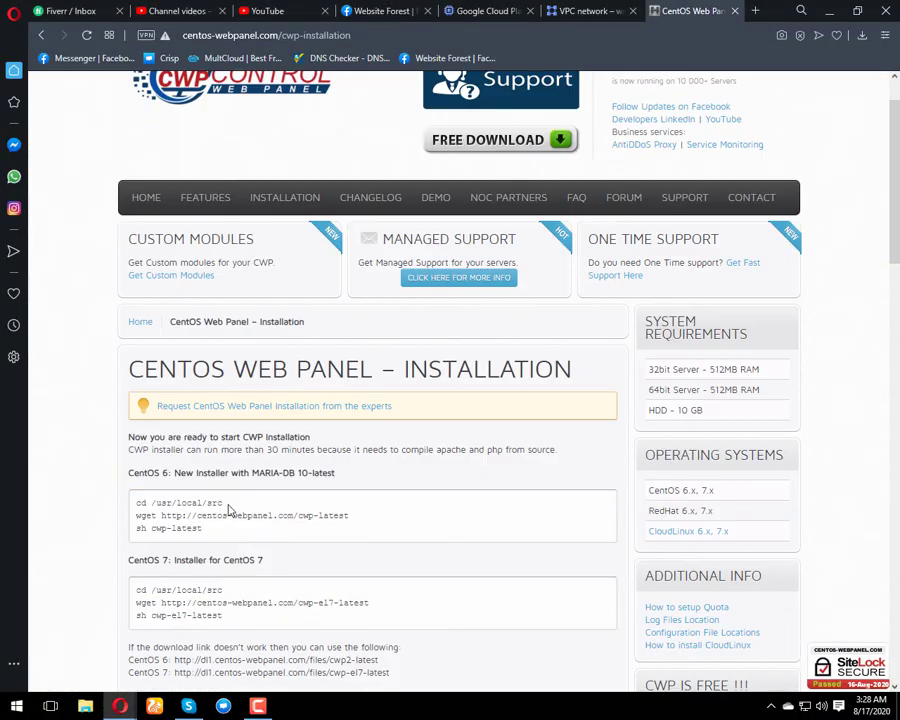
{"action": "left_click_drag", "start_coordinate": [222, 503], "coordinate": [136, 512]}
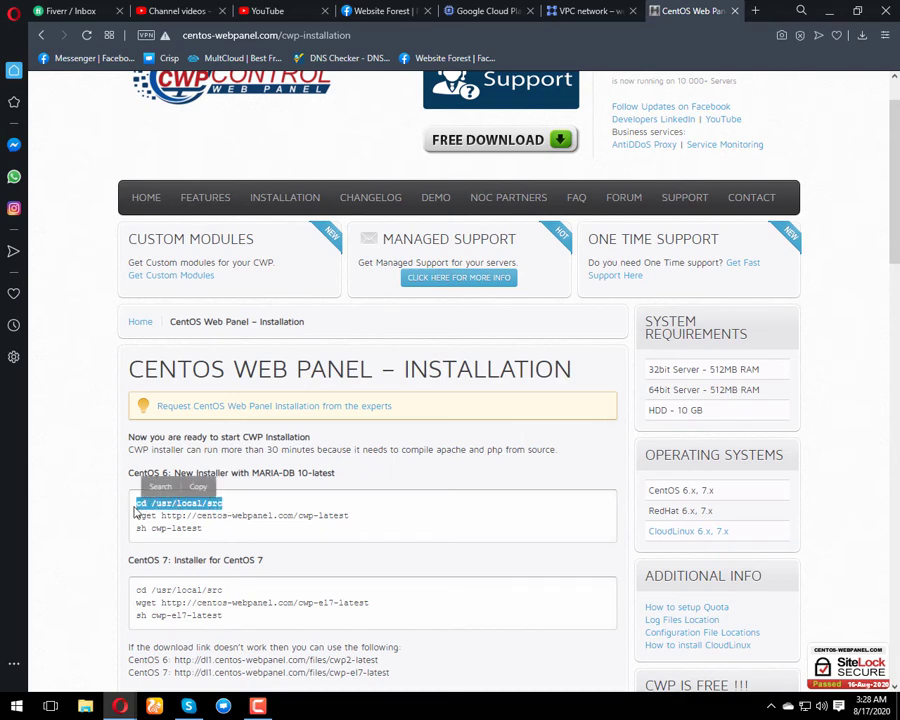
{"action": "key", "text": "ctrl+c"}
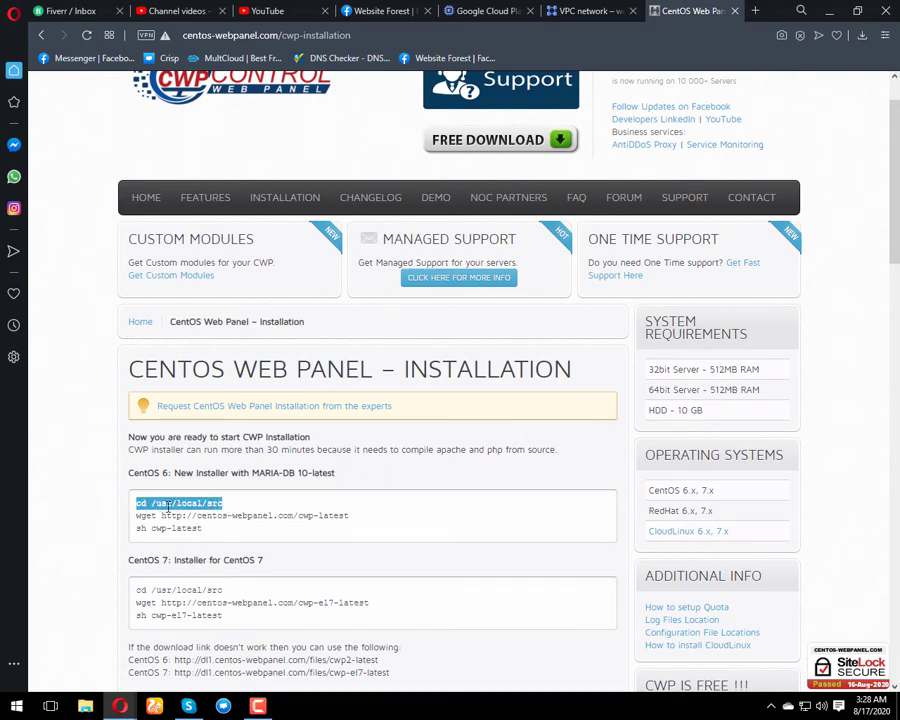
{"action": "key", "text": "alt+Tab"}
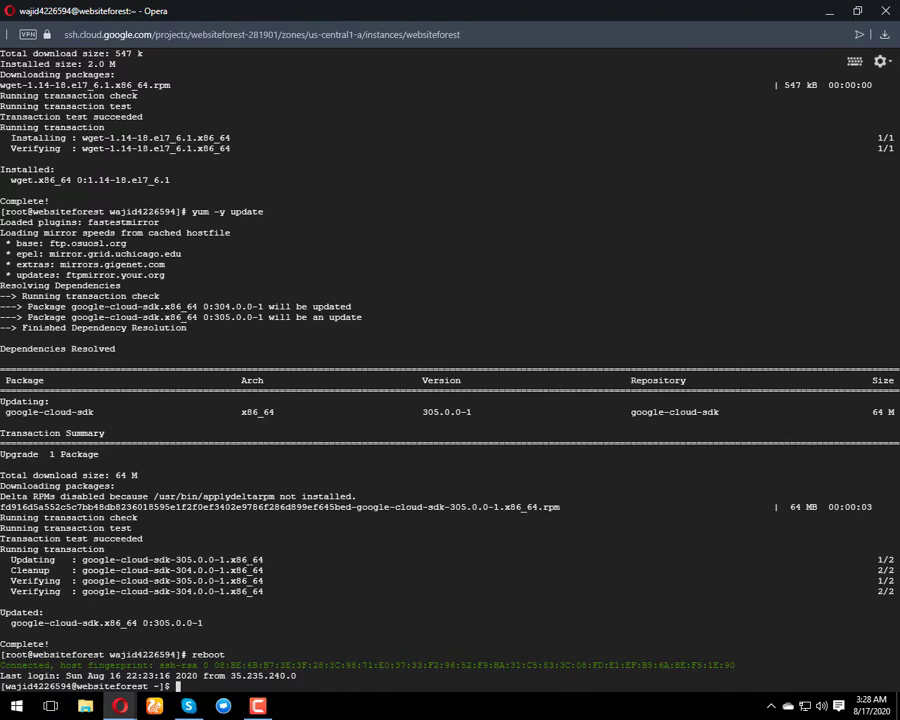
{"action": "key", "text": "ctrl+v"}
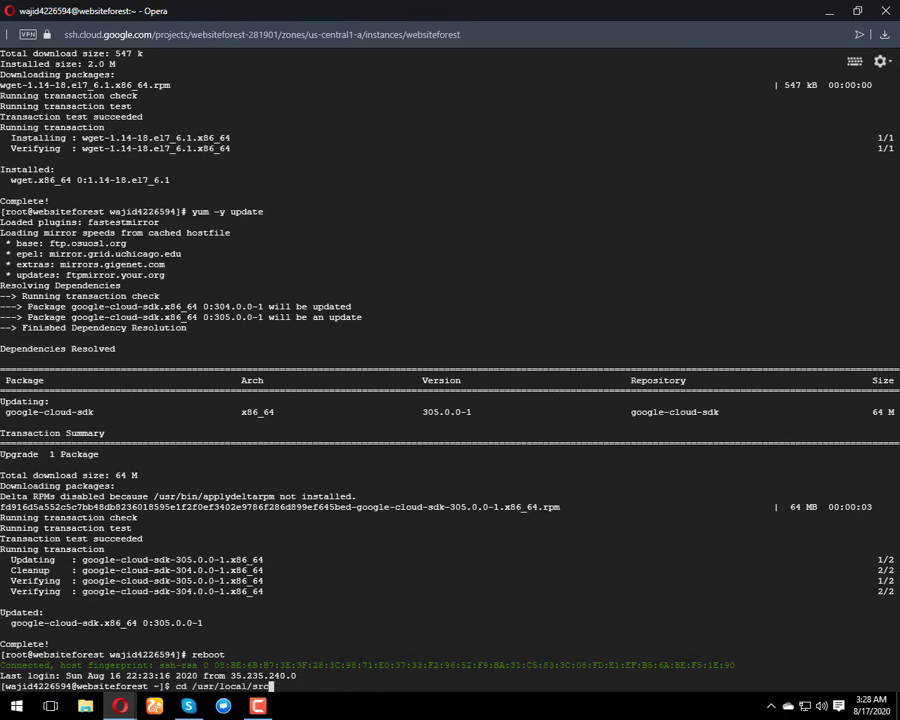
{"action": "key", "text": "Return"}
{"action": "key", "text": "alt+Tab"}
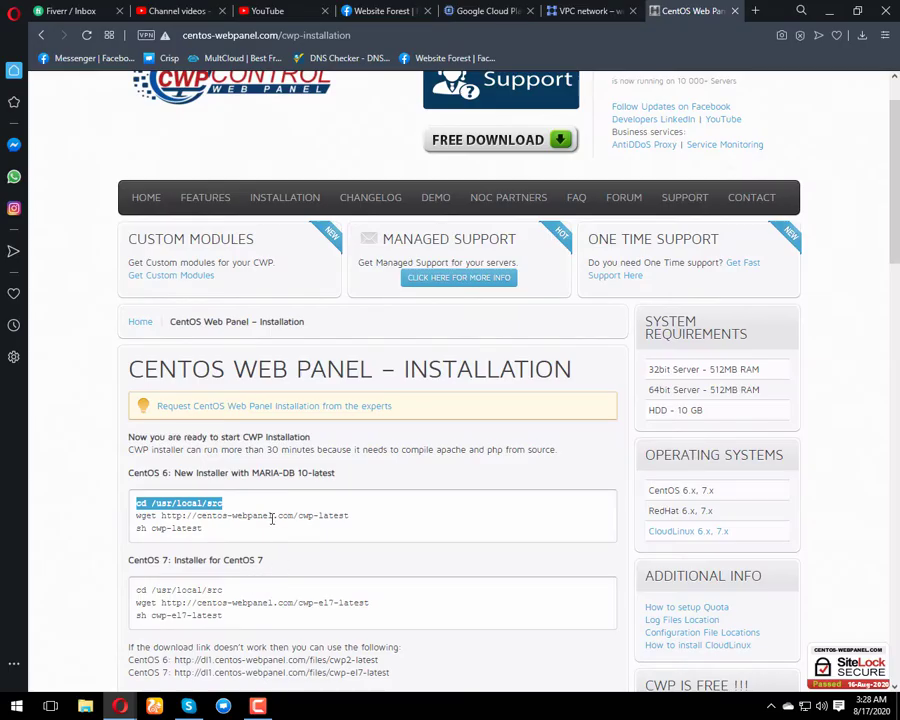
{"action": "left_click", "coordinate": [357, 520]}
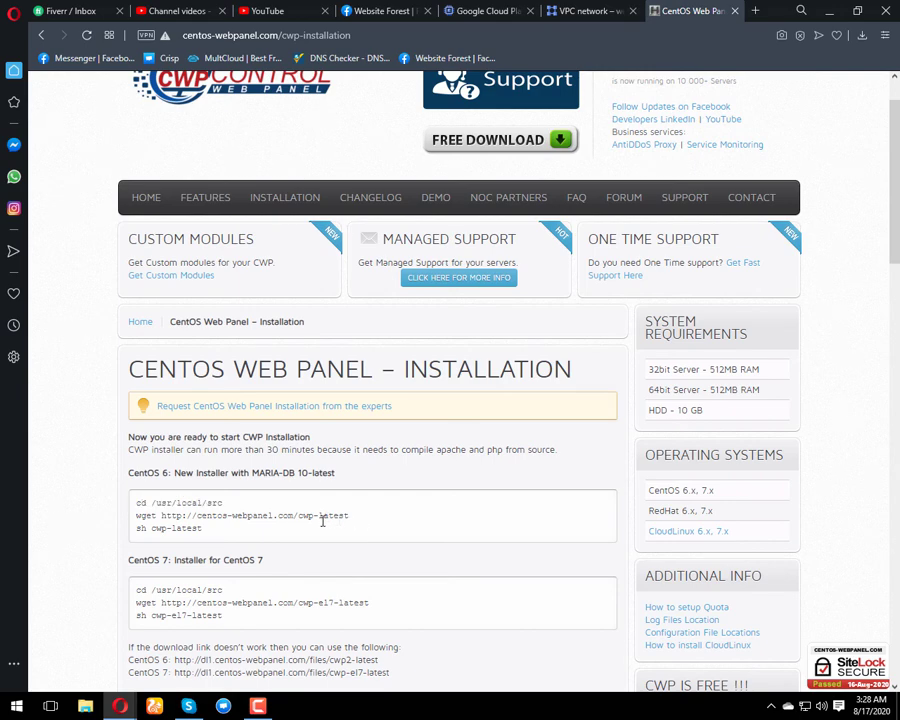
{"action": "left_click_drag", "start_coordinate": [349, 516], "coordinate": [132, 520]}
{"action": "key", "text": "alt+Tab"}
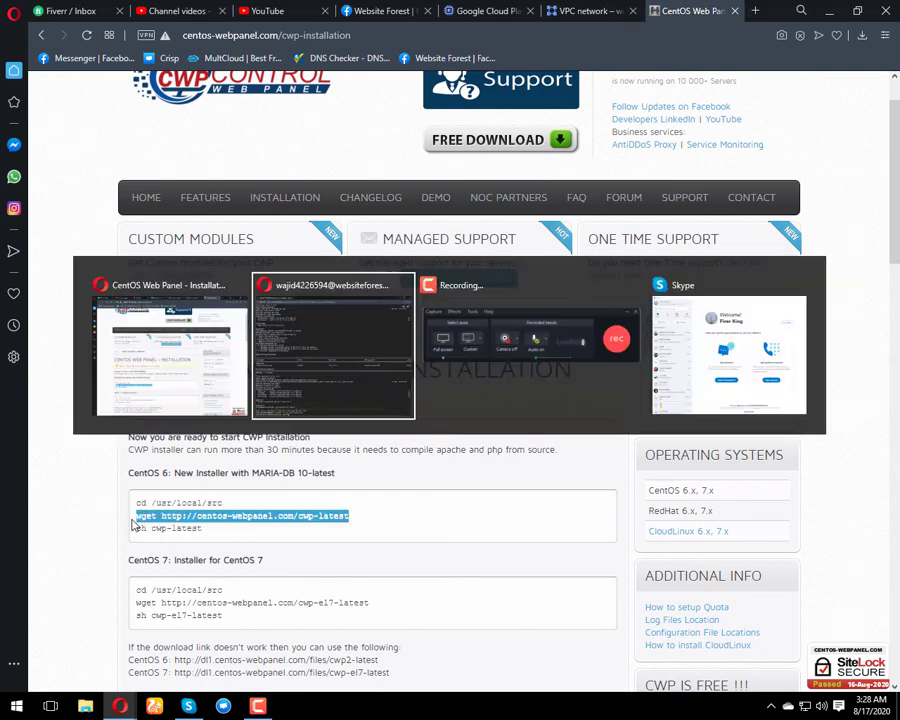
{"action": "key", "text": "ctrl+v"}
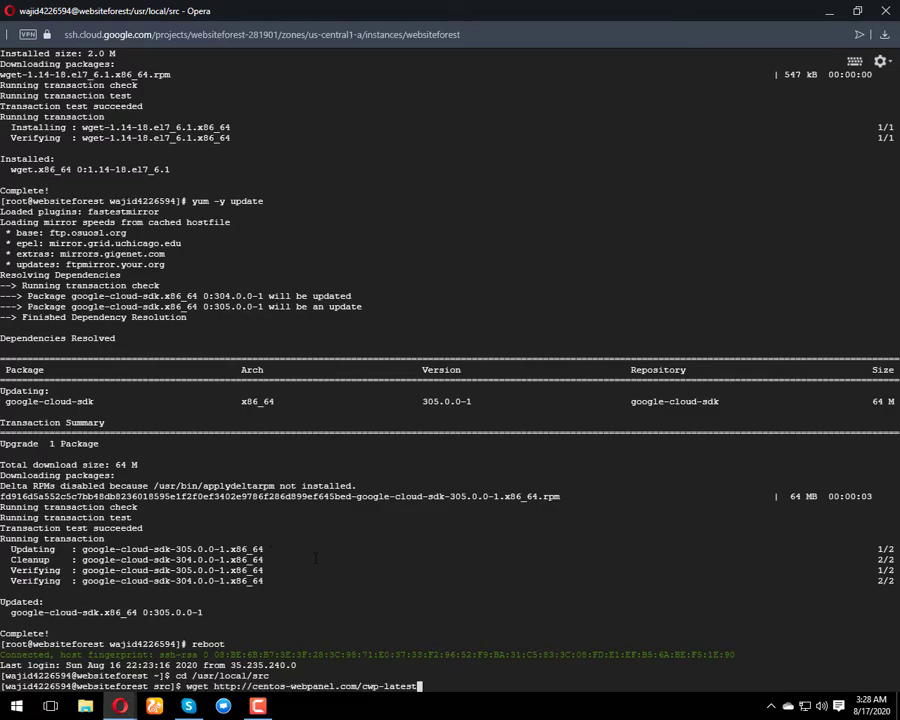
{"action": "key", "text": "Return"}
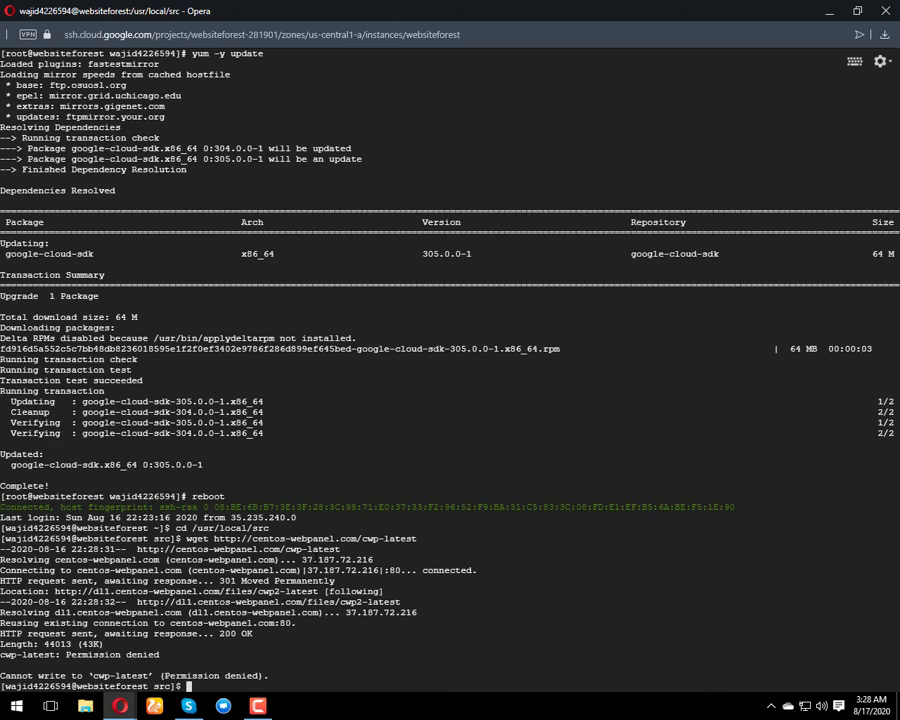
Switch the SSH session to root with sudo su and return to the CWP installation page.
{"action": "type", "text": "sudo su"}
{"action": "key", "text": "Return"}
{"action": "key", "text": "alt+Tab"}
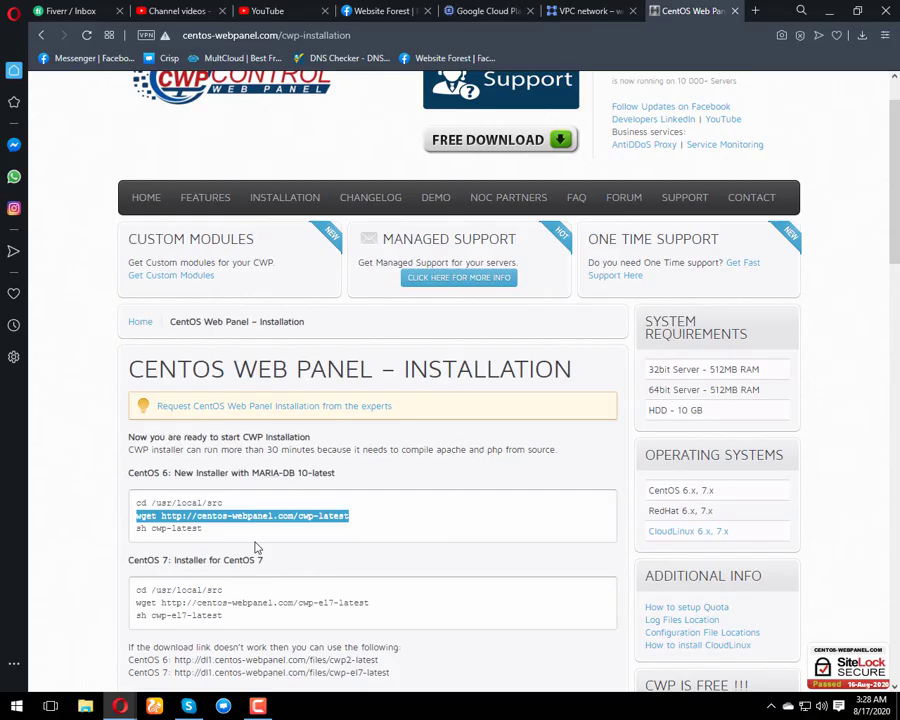
{"action": "key", "text": "alt+Tab"}
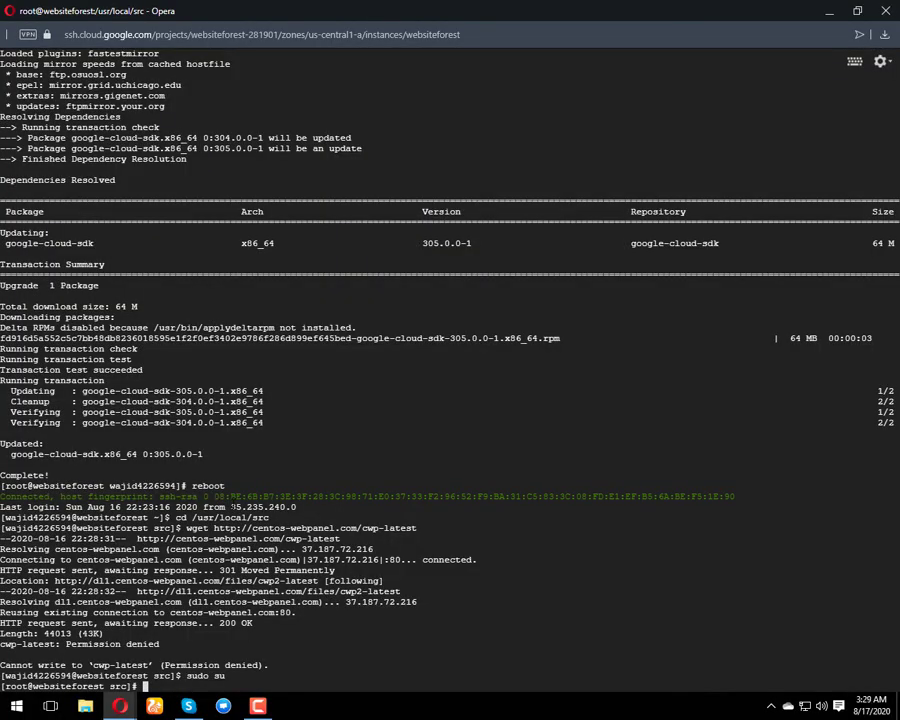
{"action": "key", "text": "alt+Tab"}
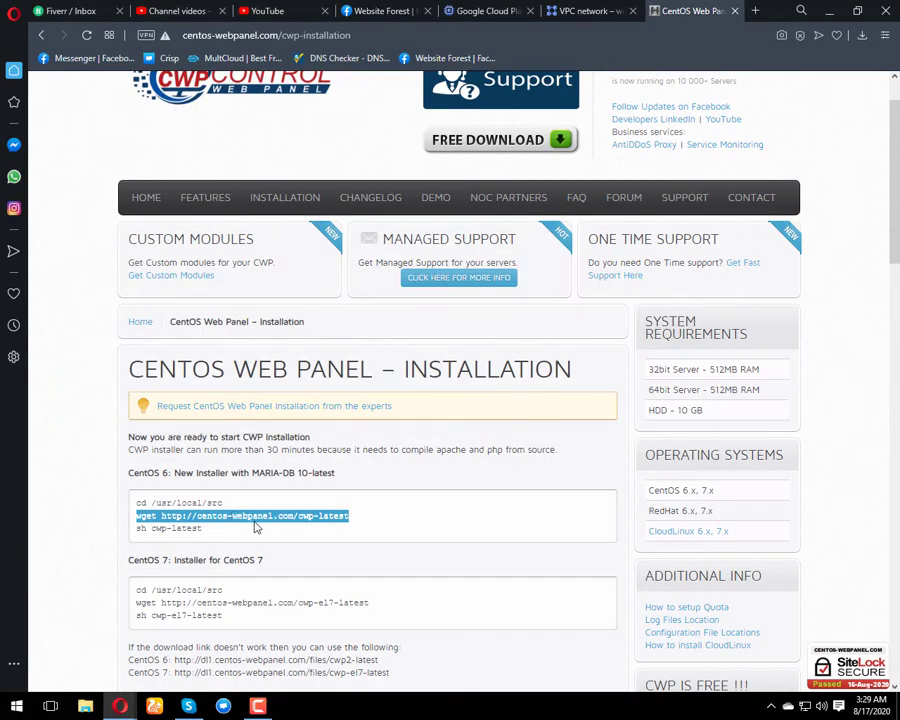
{"action": "key", "text": "alt+Tab"}
{"action": "key", "text": "ctrl+v"}
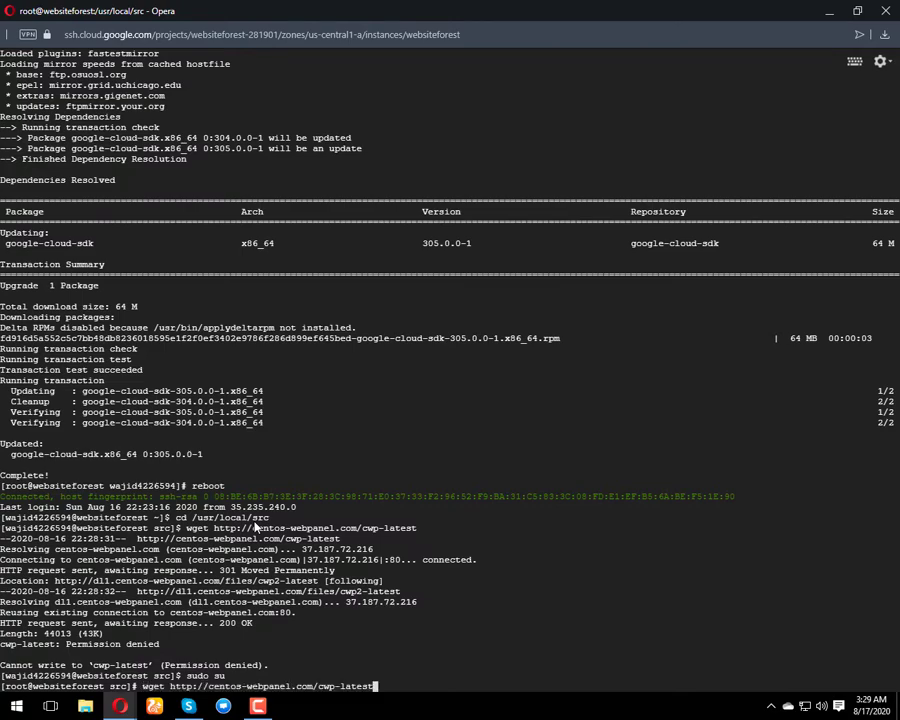
{"action": "key", "text": "Return"}
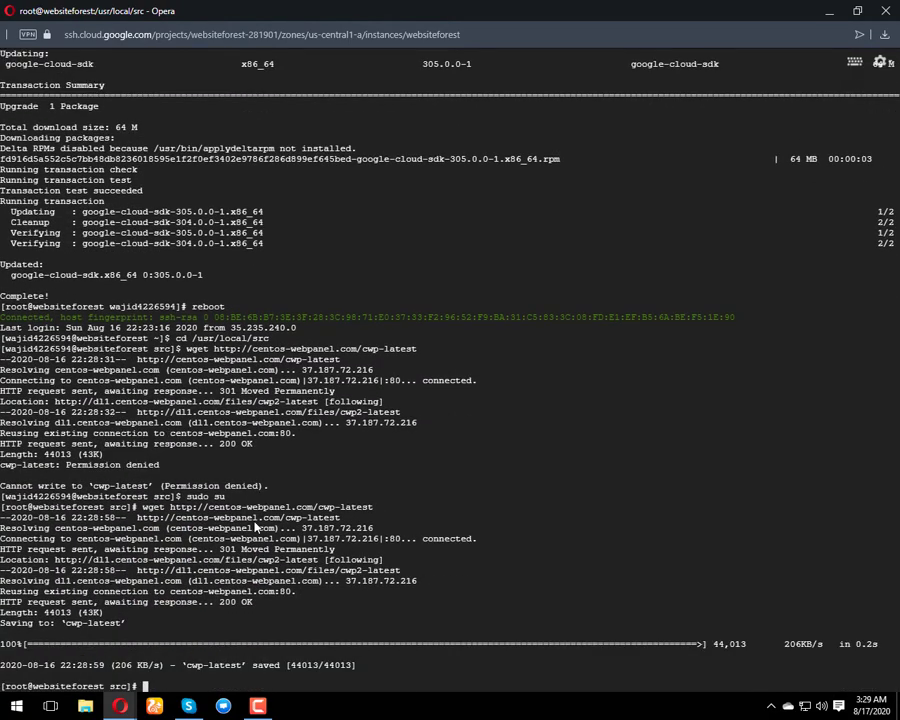
Take the sh cwp-latest command from the CWP installation page and run it in the SSH terminal.
{"action": "key", "text": "alt+Tab"}
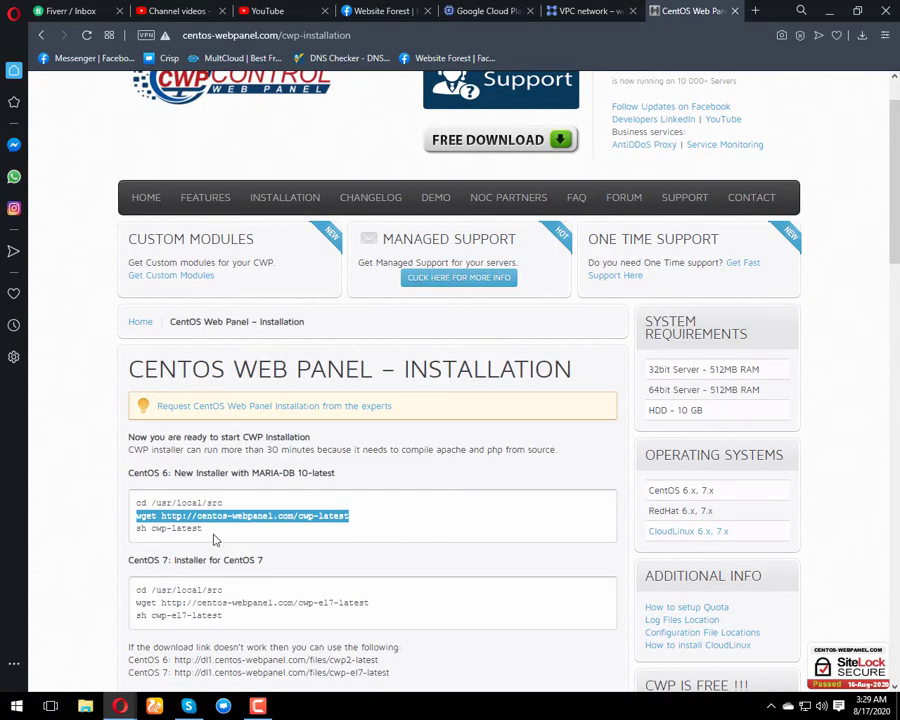
{"action": "left_click_drag", "start_coordinate": [211, 528], "coordinate": [135, 544]}
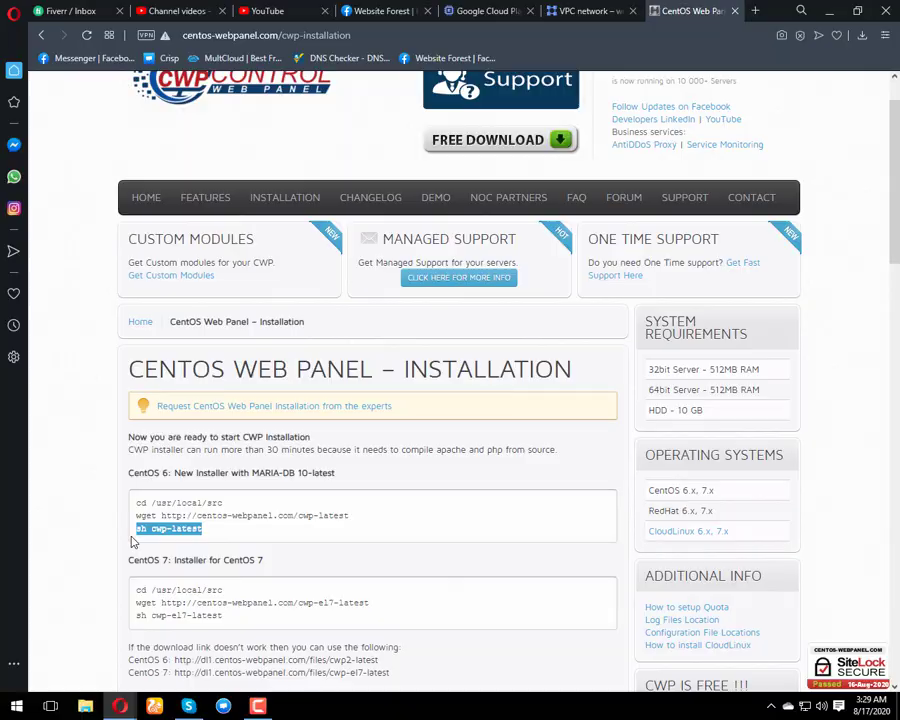
{"action": "key", "text": "alt+Tab"}
{"action": "key", "text": "ctrl+v"}
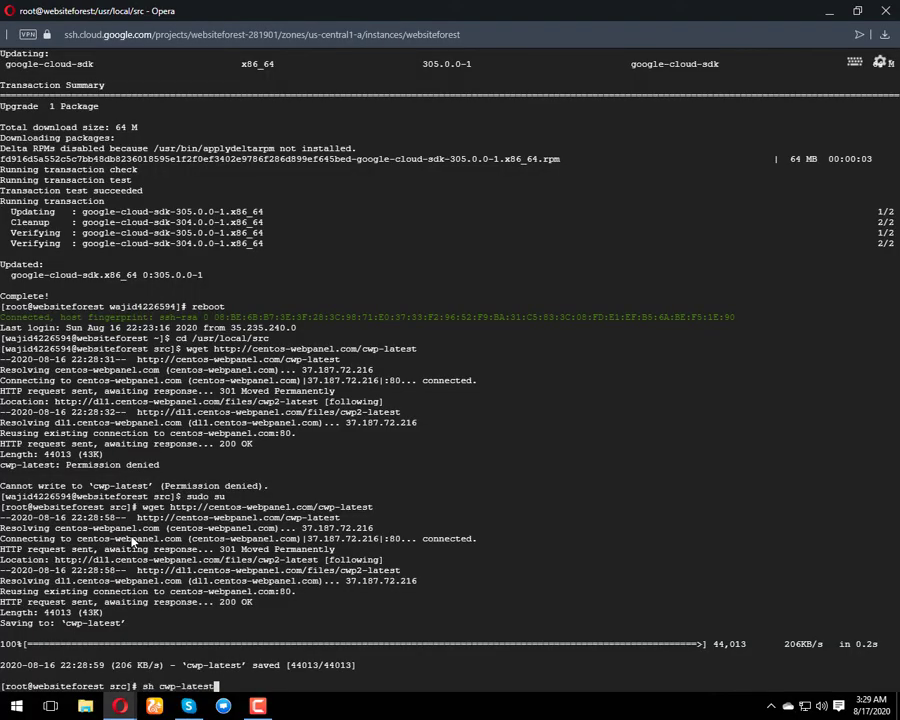
{"action": "key", "text": "Return"}
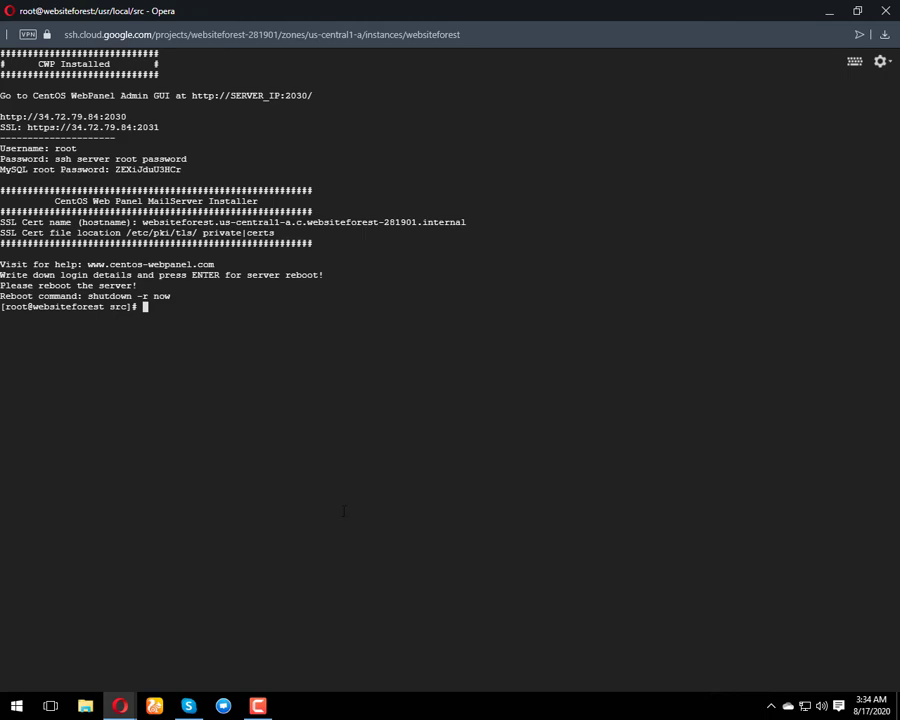
Return to the CWP installation page and copy the reboot command from its Reboot Server section.
{"action": "key", "text": "alt+Tab"}
{"action": "key", "text": "alt+Tab"}
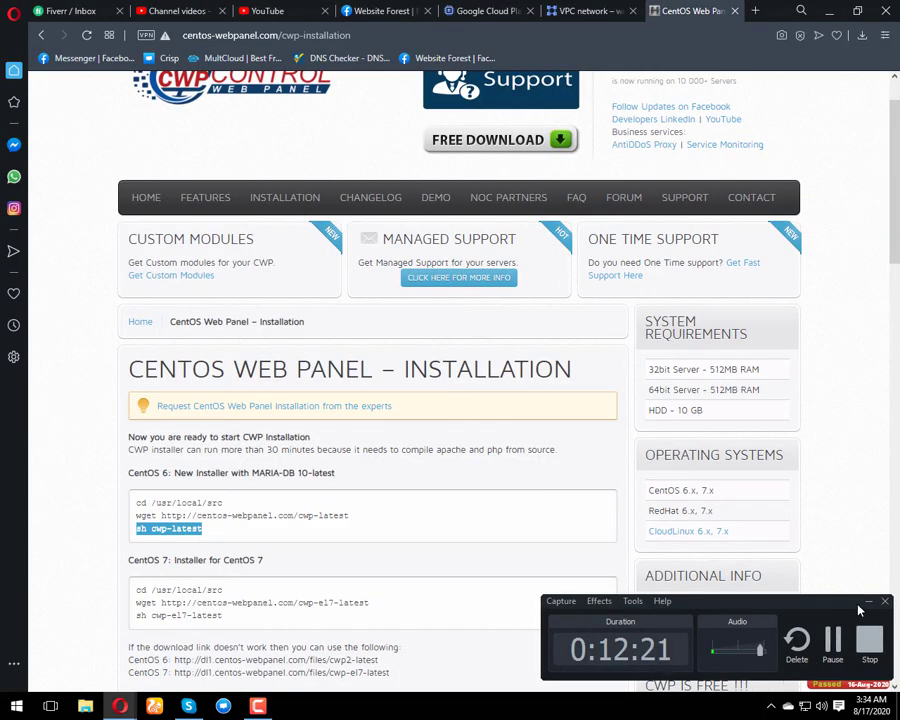
{"action": "left_click", "coordinate": [871, 605]}
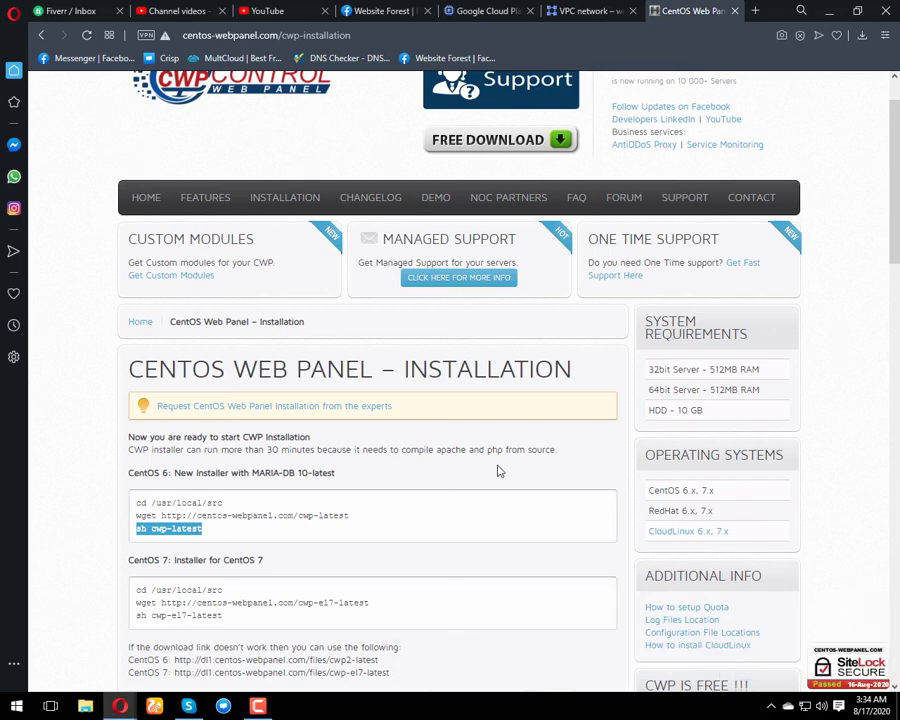
{"action": "scroll", "coordinate": [498, 470], "scroll_direction": "down", "scroll_amount": 2}
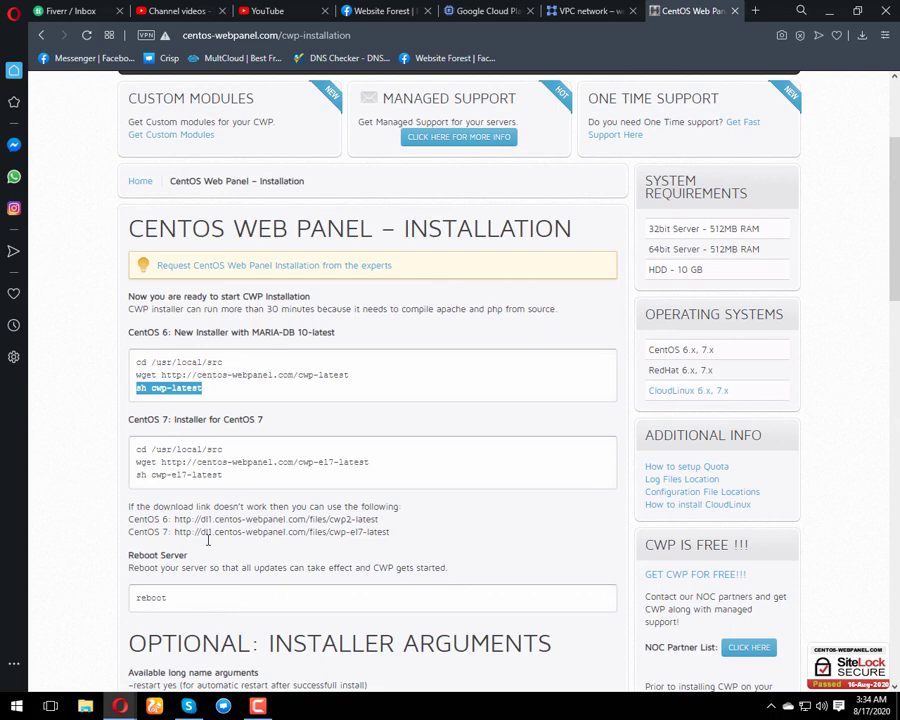
{"action": "scroll", "coordinate": [193, 535], "scroll_direction": "down", "scroll_amount": 1}
{"action": "left_click", "coordinate": [148, 530]}
{"action": "double_click", "coordinate": [148, 530]}
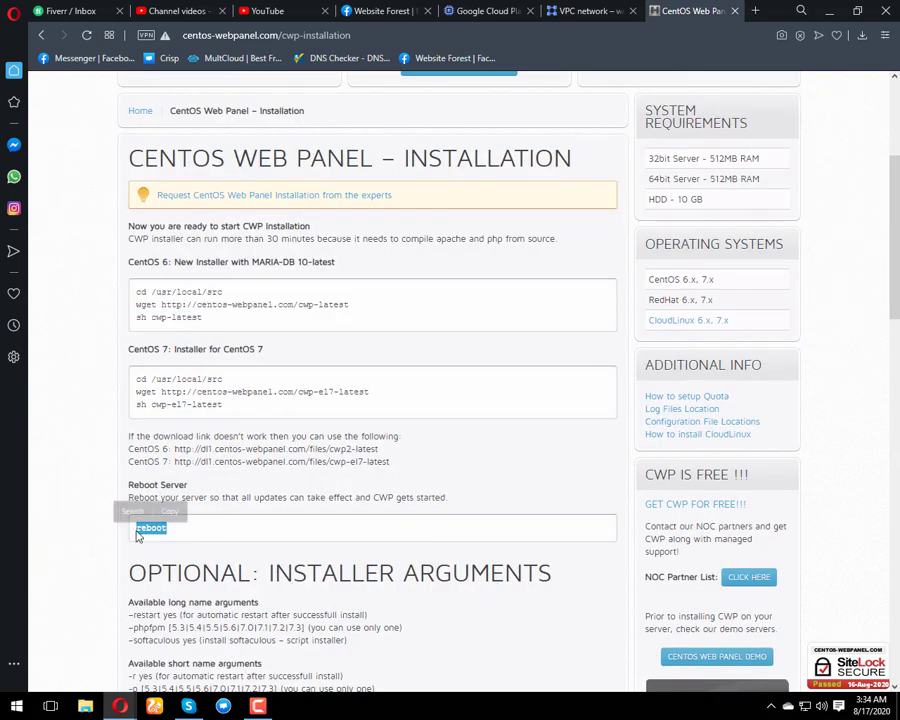
Run reboot in the SSH terminal and reconnect to the VM instance.
{"action": "left_click", "coordinate": [257, 706]}
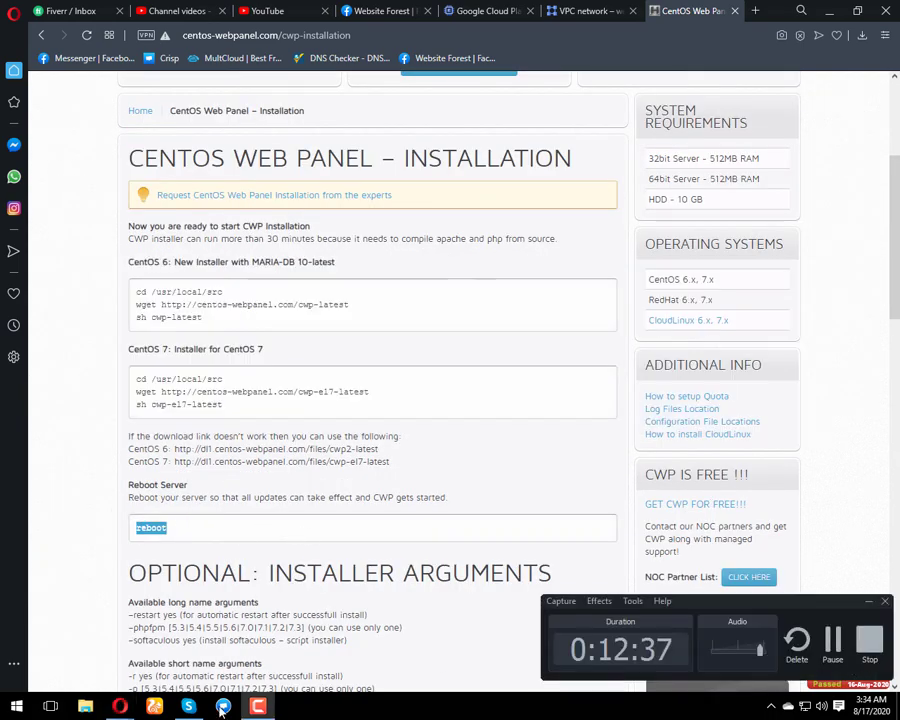
{"action": "key", "text": "alt+Tab"}
{"action": "key", "text": "alt+Tab"}
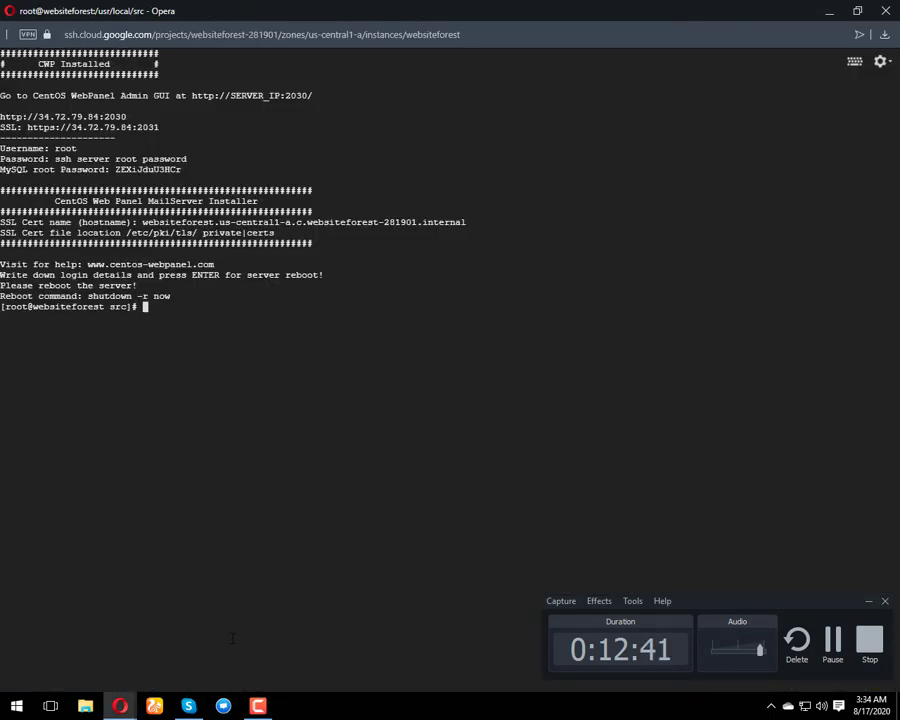
{"action": "type", "text": "reboot"}
{"action": "key", "text": "Return"}
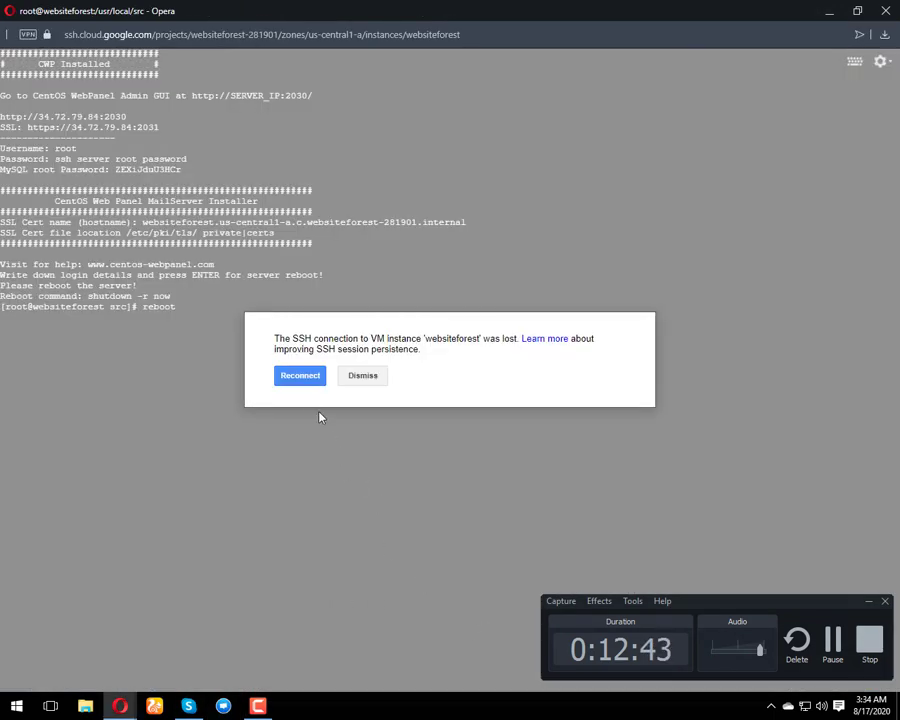
{"action": "left_click", "coordinate": [305, 378]}
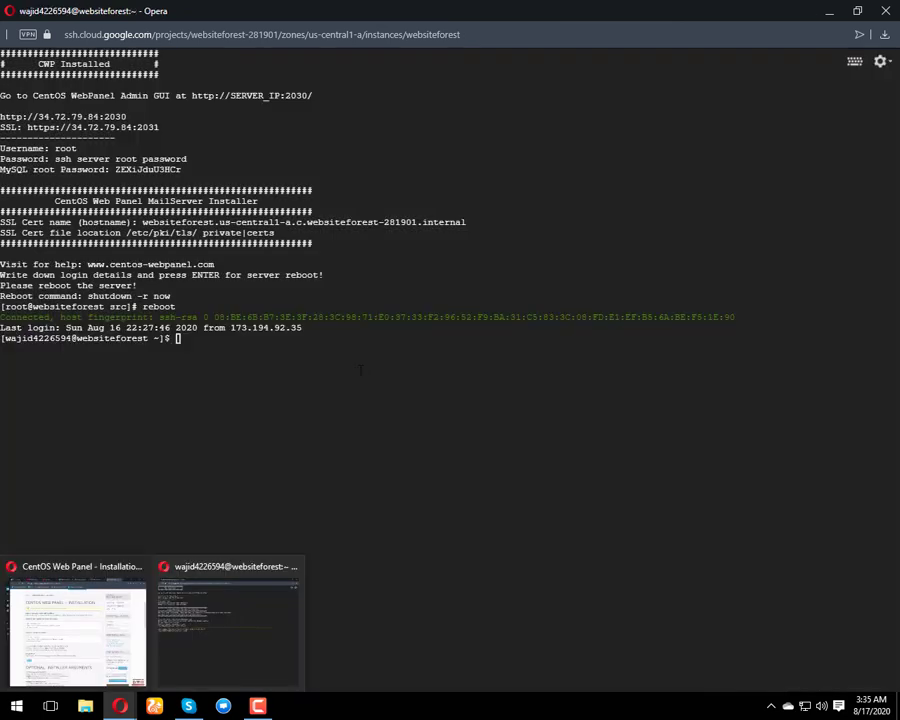
{"action": "left_click", "coordinate": [358, 372]}
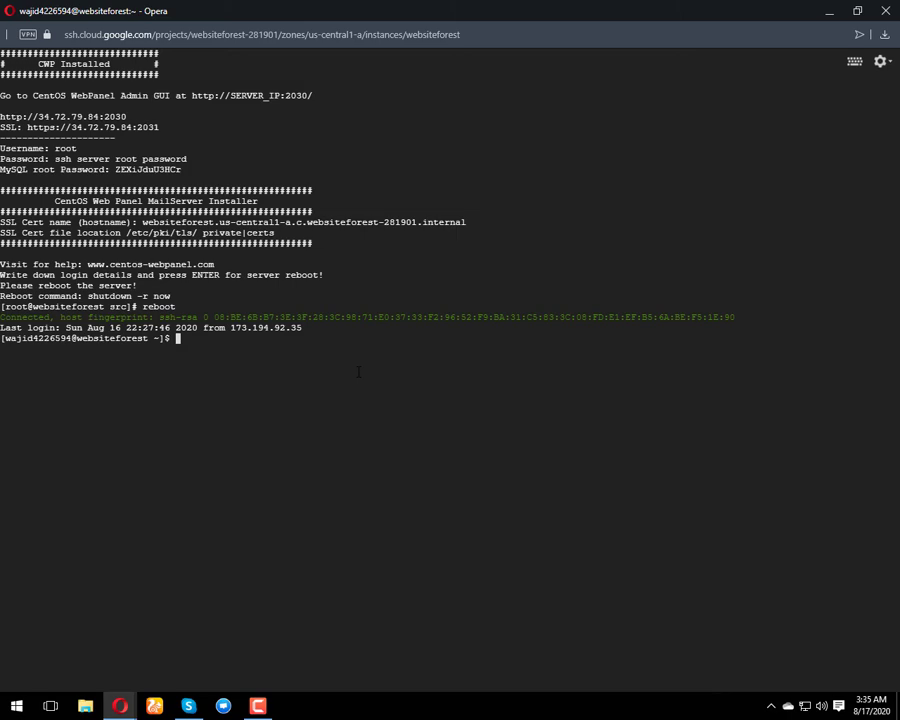
Switch to root with sudo su and set a new root password with passwd, entering and retyping the password.
{"action": "type", "text": "sudo su"}
{"action": "key", "text": "Return"}
{"action": "type", "text": "passwd"}
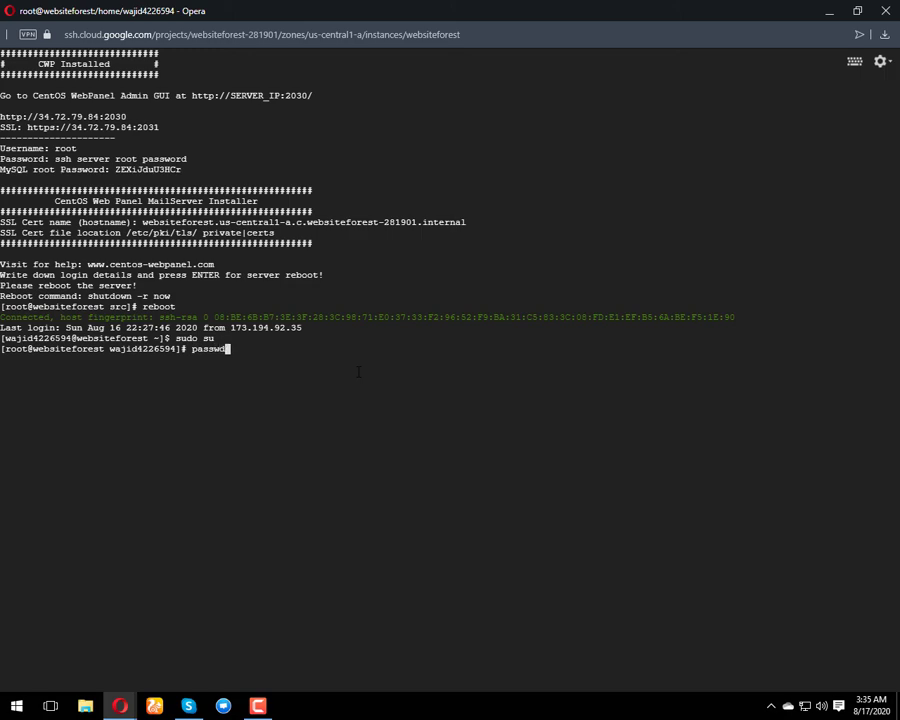
{"action": "key", "text": "Return"}
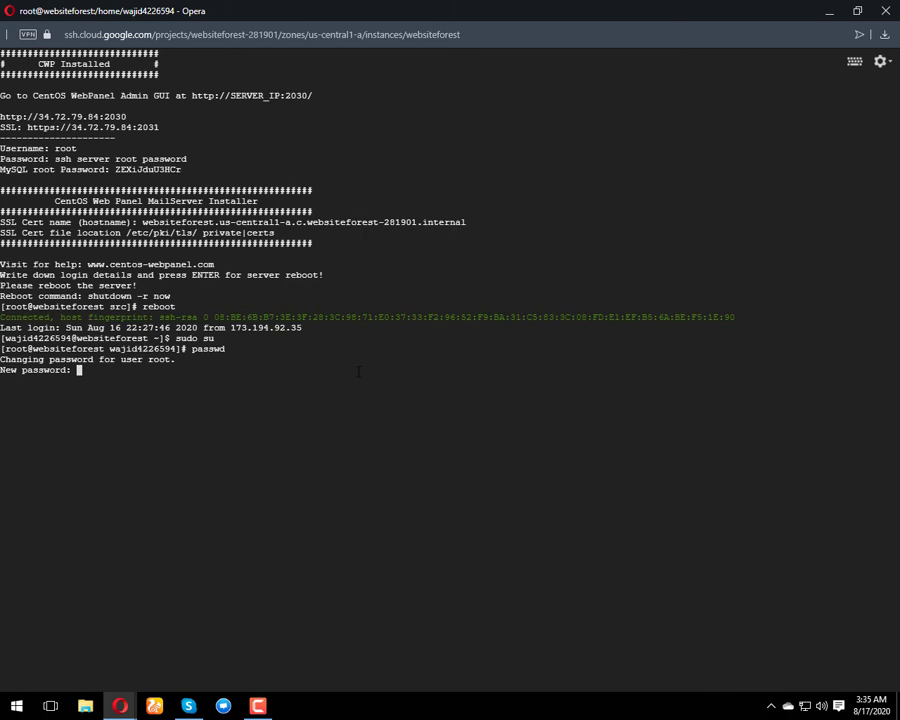
{"action": "key", "text": "Return"}
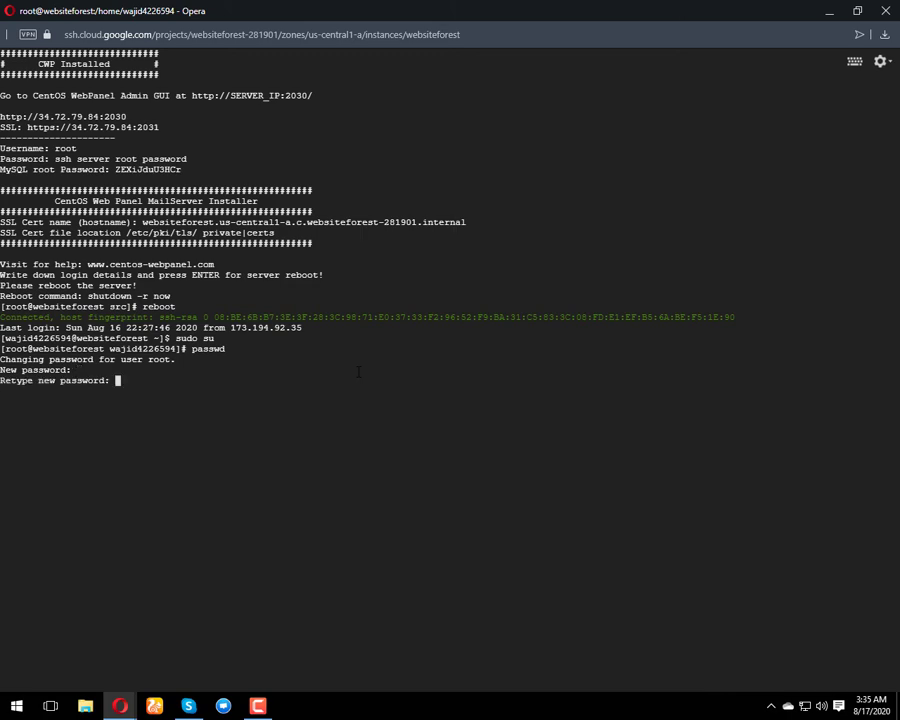
{"action": "key", "text": "Return"}
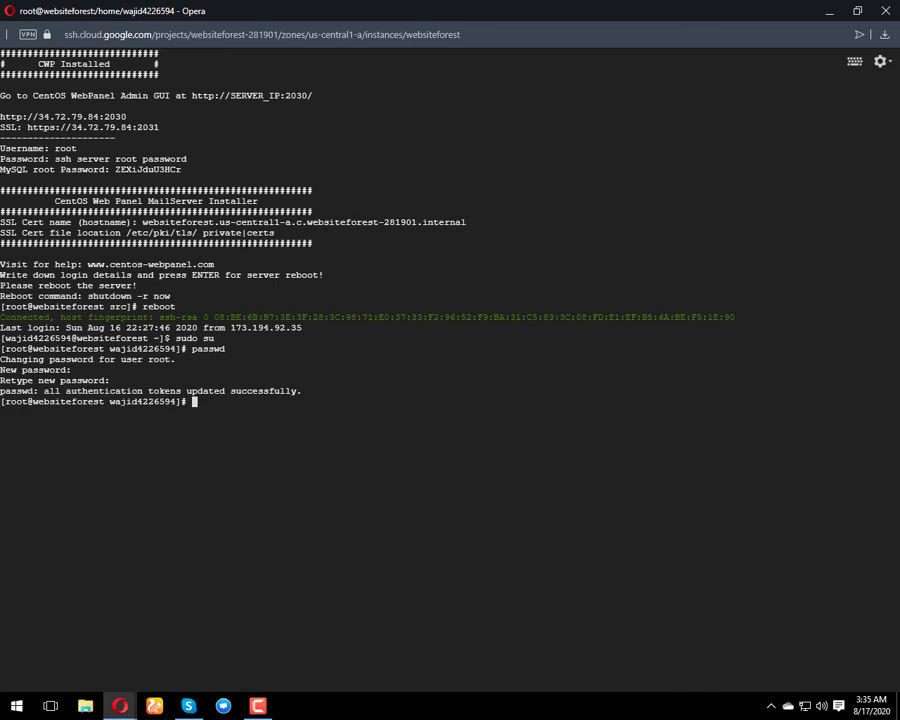
{"action": "left_click", "coordinate": [88, 118]}
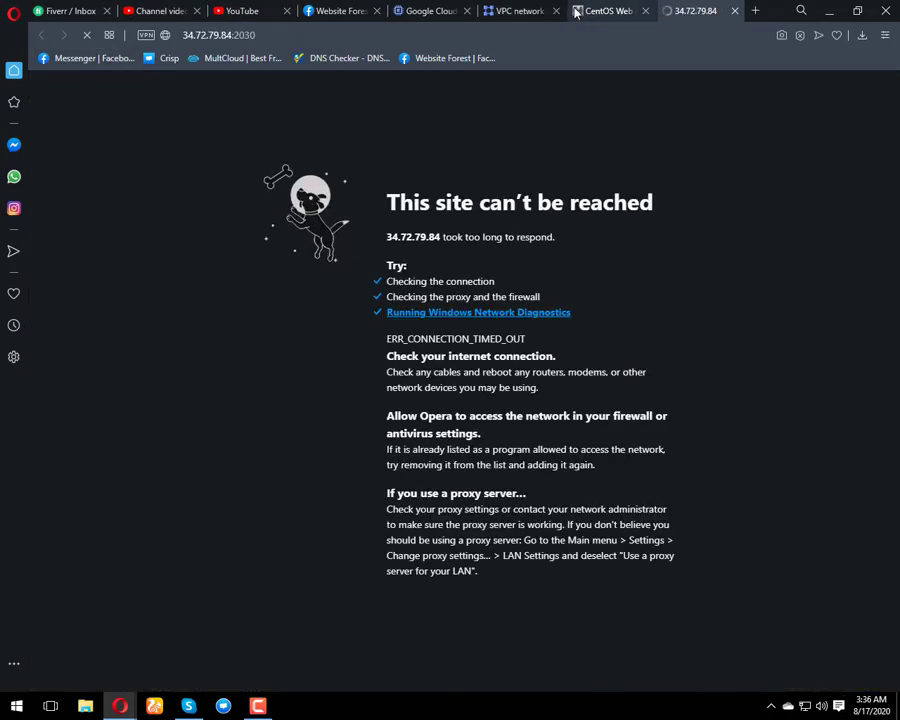
{"action": "left_click", "coordinate": [518, 11]}
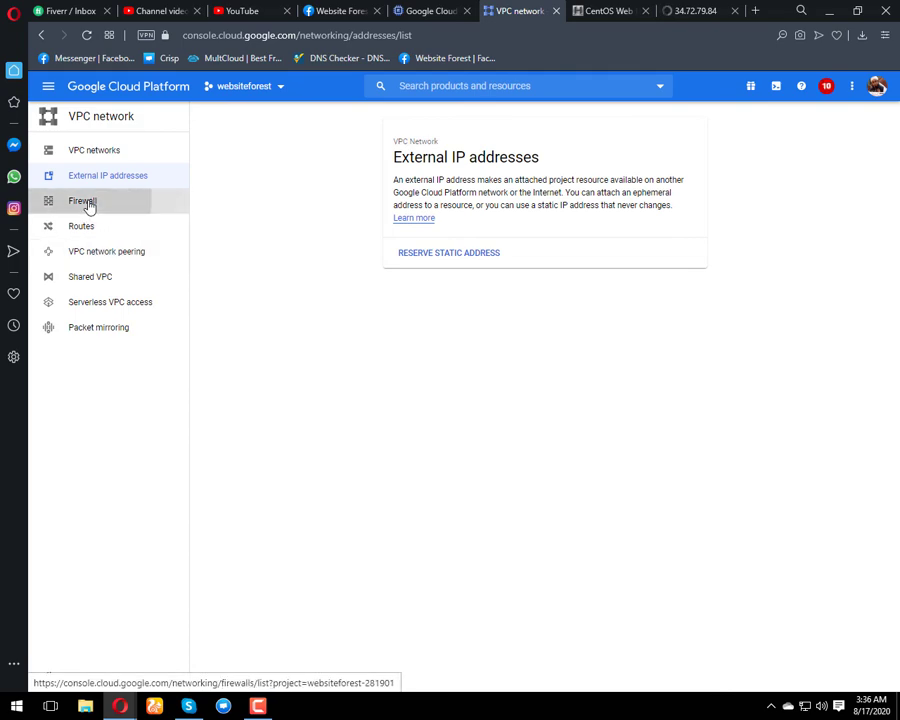
{"action": "left_click", "coordinate": [88, 205]}
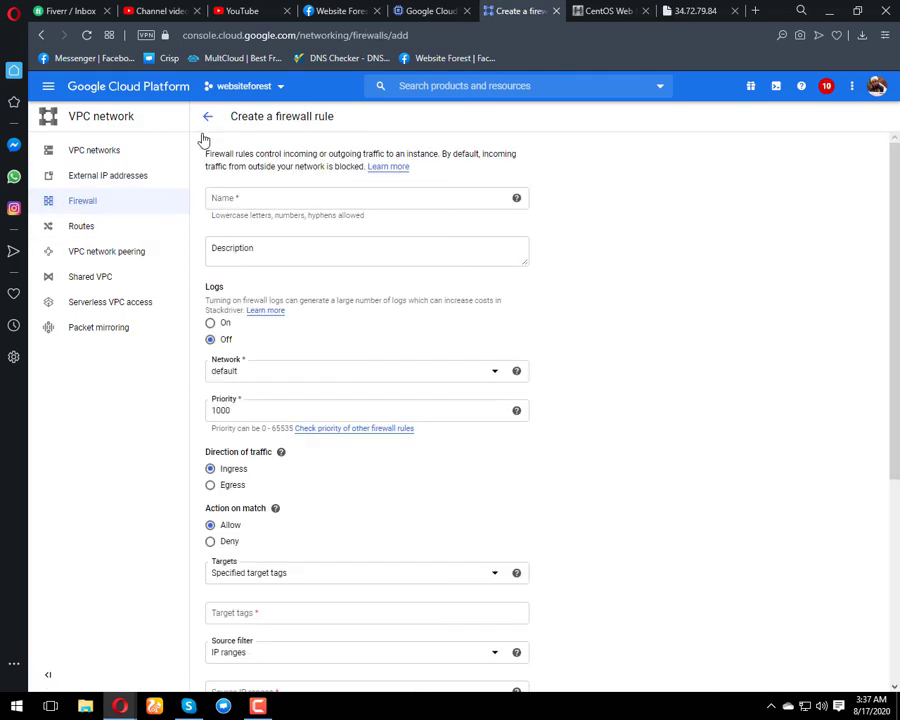
Name the new firewall rule cwp and give it the description cwp.
{"action": "left_click", "coordinate": [300, 197]}
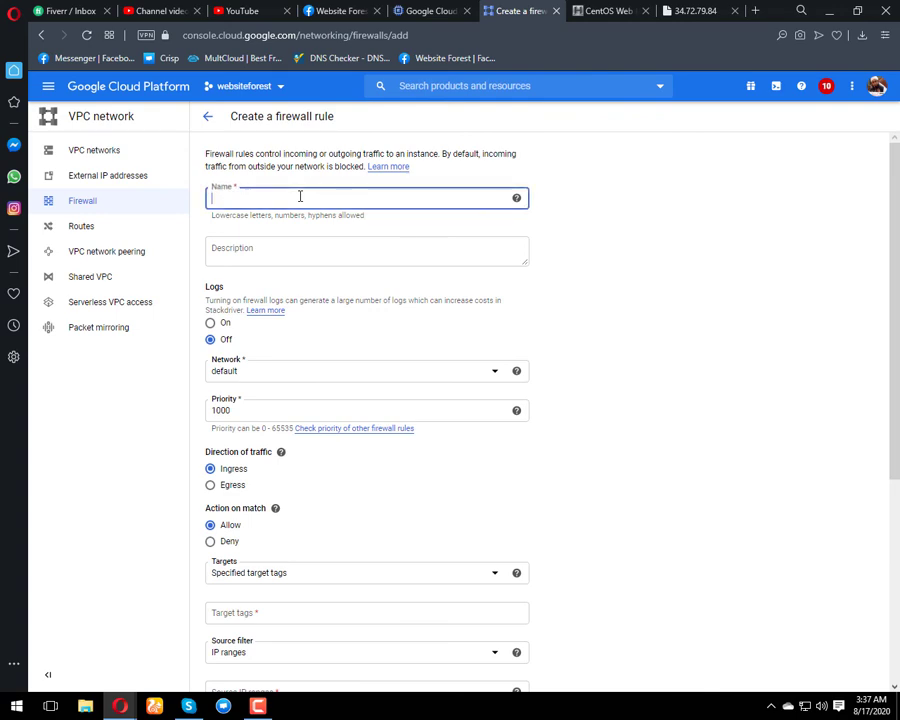
{"action": "type", "text": "cwp"}
{"action": "key", "text": "Tab"}
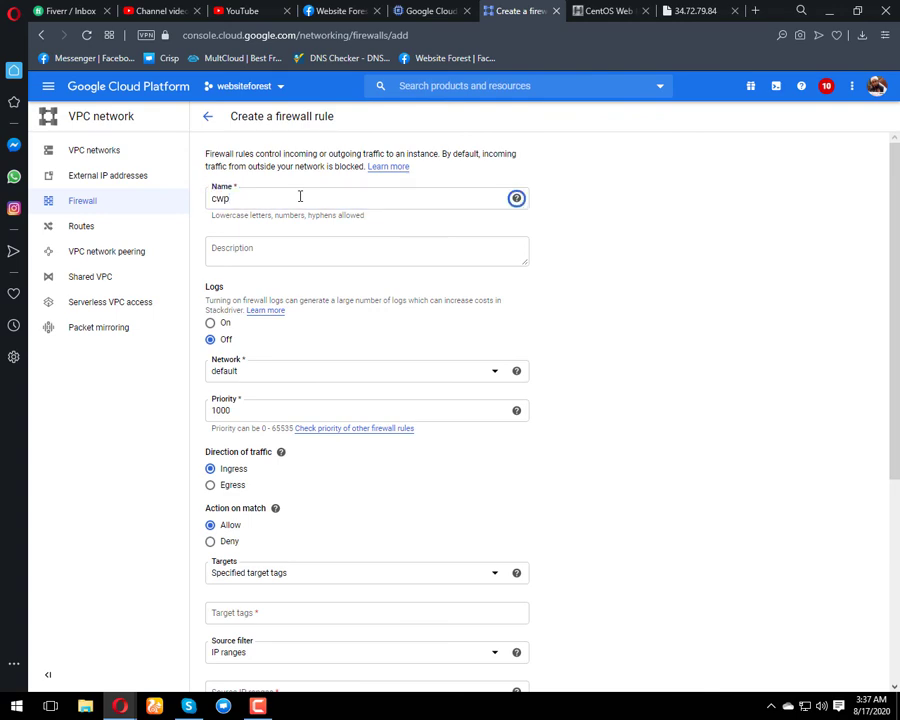
{"action": "key", "text": "Tab"}
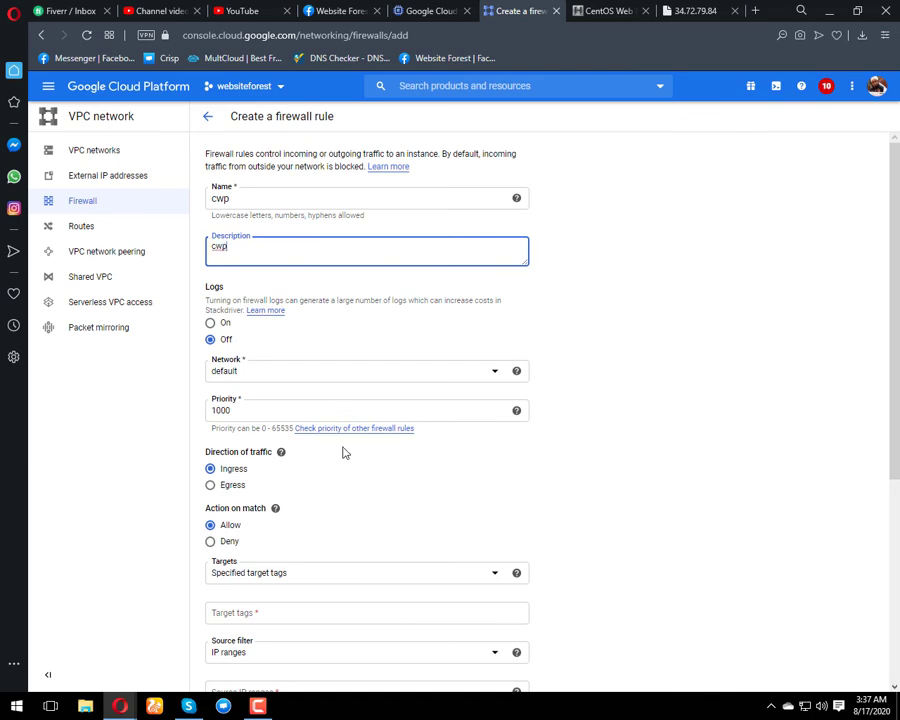
Apply the firewall rule to all instances in the network and set its source IP range to 0.0.0.0/0.
{"action": "scroll", "coordinate": [330, 490], "scroll_direction": "down", "scroll_amount": 1}
{"action": "left_click", "coordinate": [331, 508]}
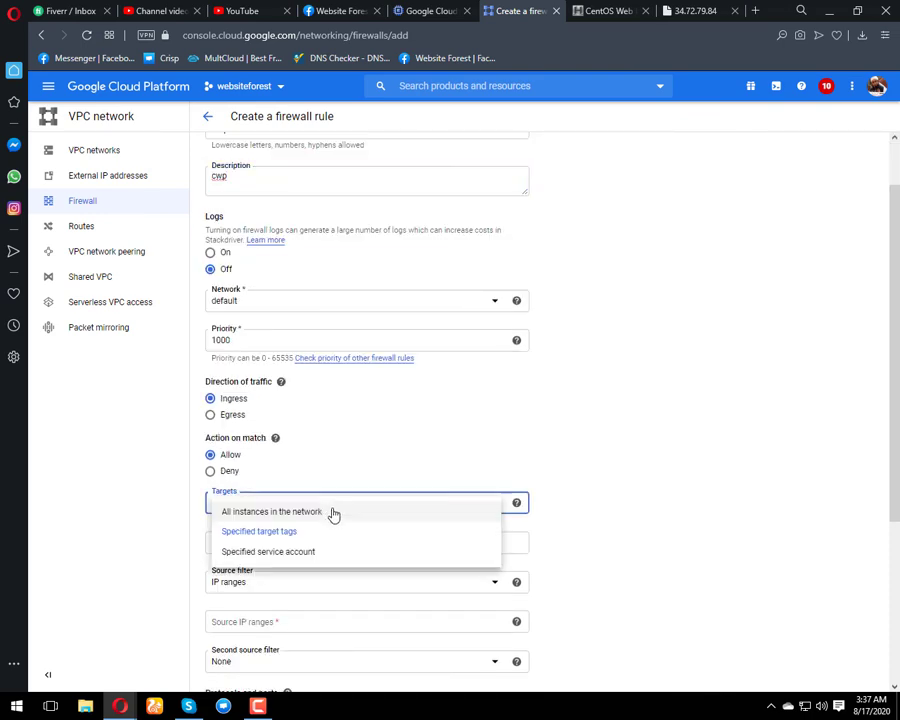
{"action": "left_click", "coordinate": [334, 512]}
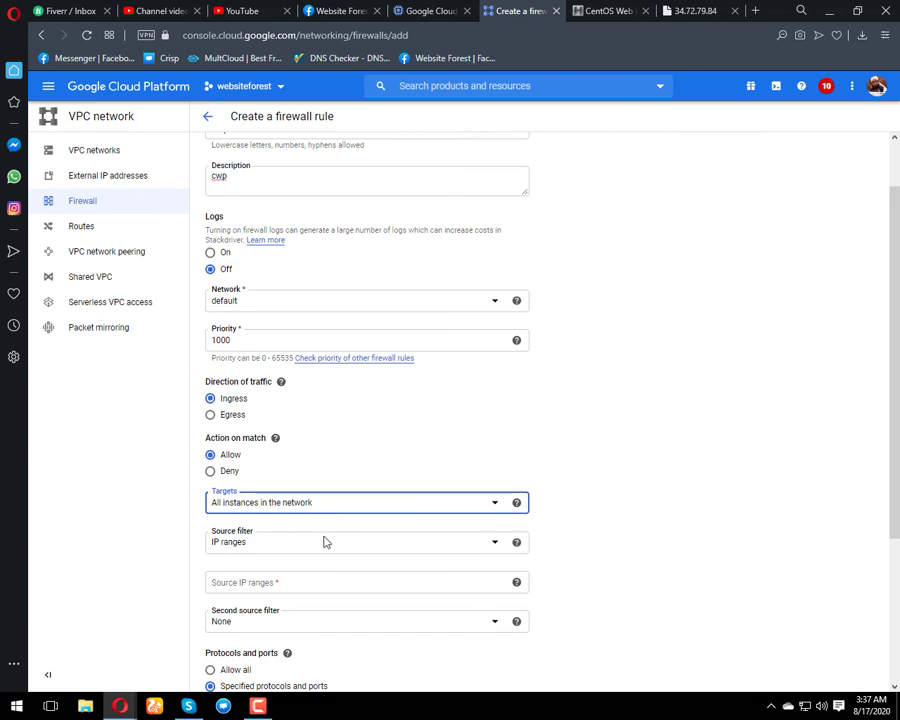
{"action": "left_click", "coordinate": [326, 581]}
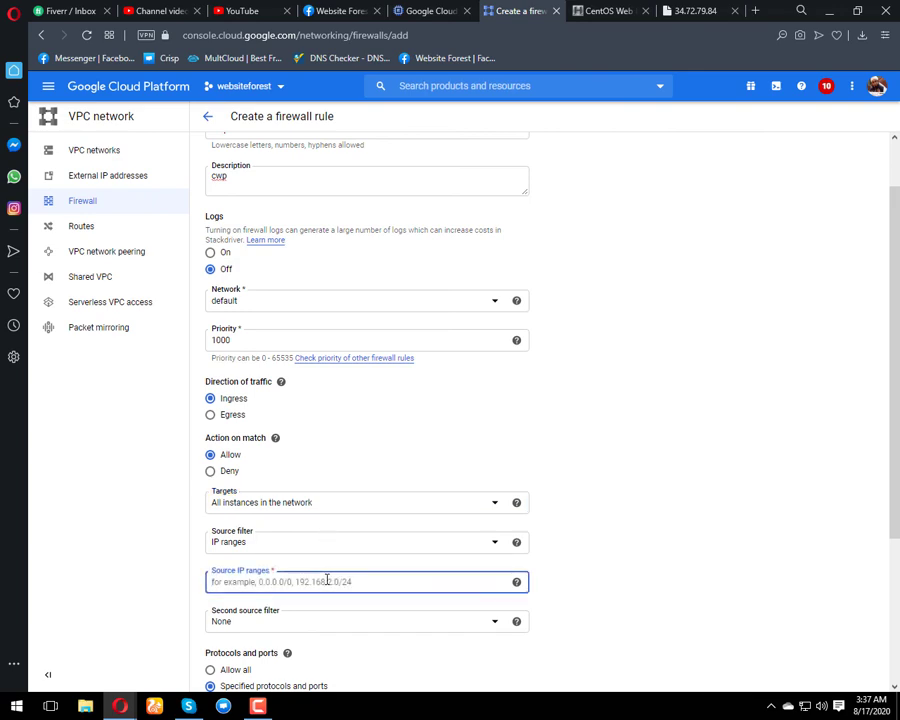
{"action": "type", "text": "0.0.0.0/0"}
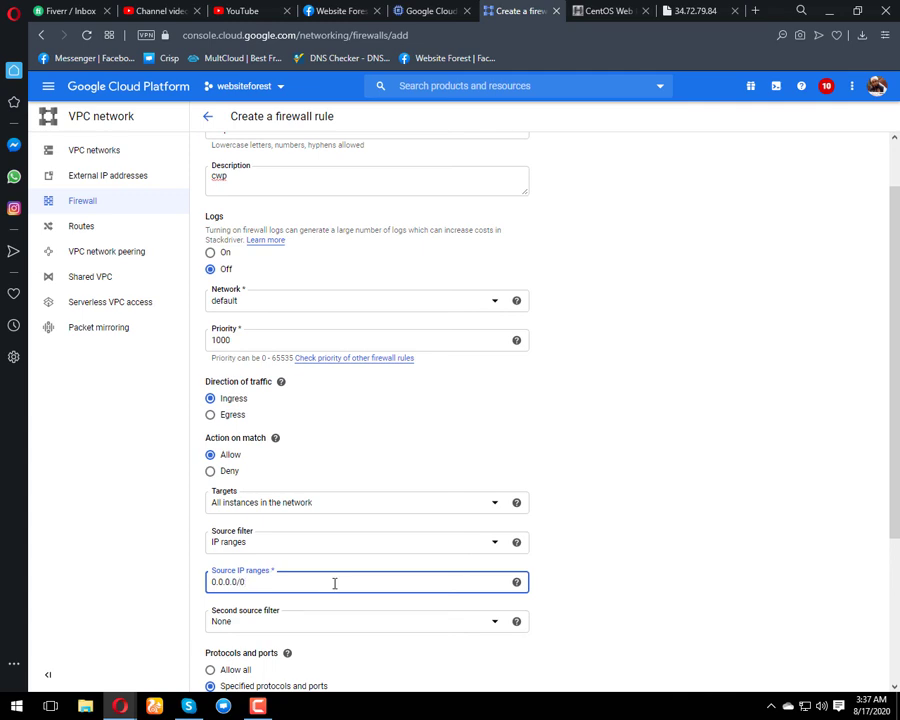
Allow TCP ports 2030 and 2031 in the firewall rule and create it.
{"action": "scroll", "coordinate": [326, 579], "scroll_direction": "down", "scroll_amount": 3}
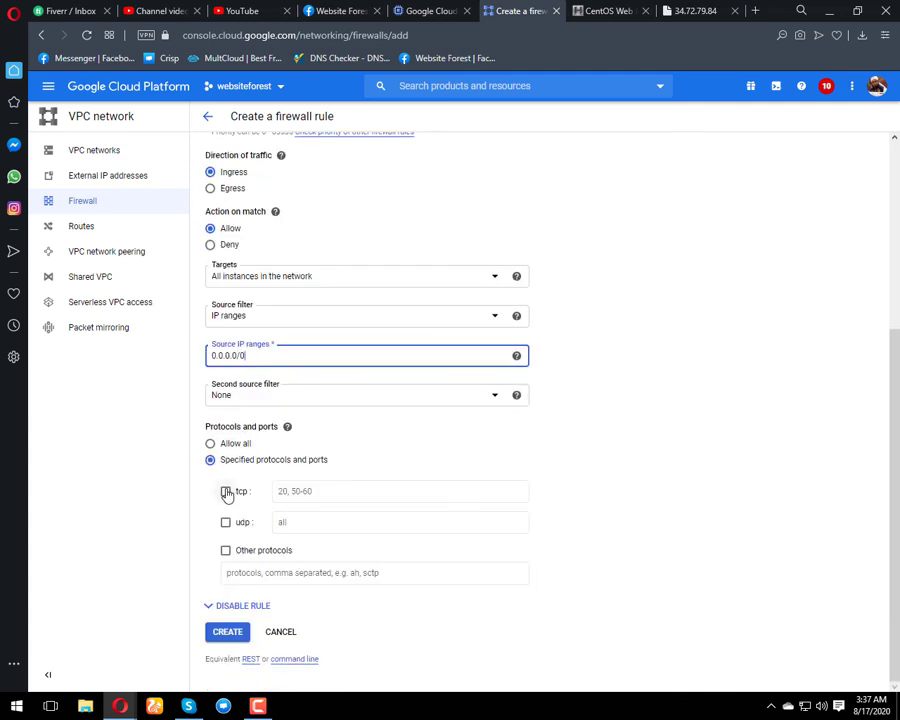
{"action": "left_click", "coordinate": [352, 500]}
{"action": "type", "text": "2031"}
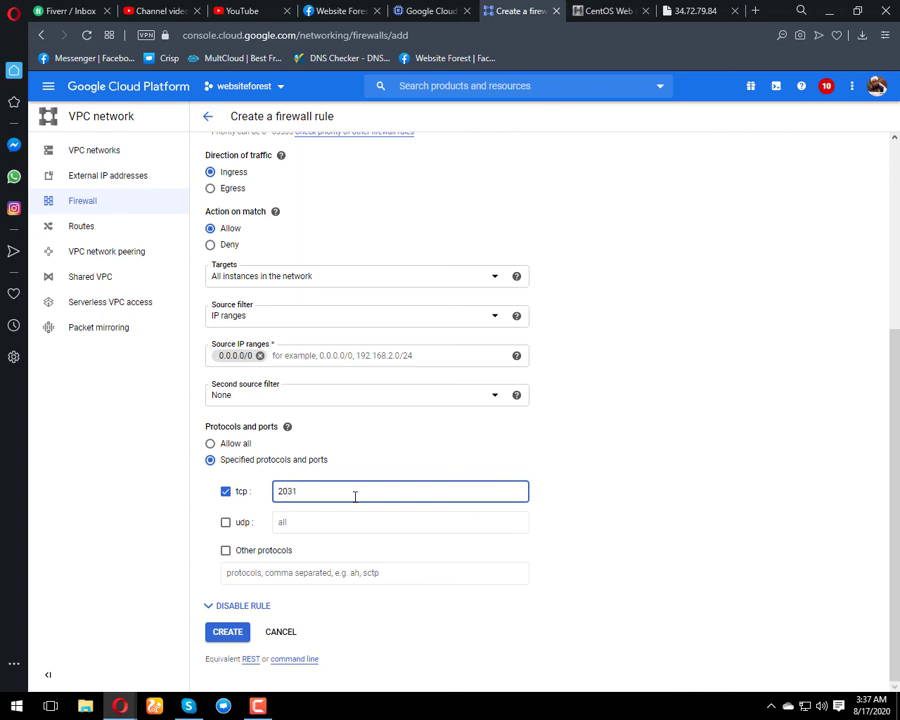
{"action": "key", "text": "BackSpace"}
{"action": "left_click", "coordinate": [226, 628]}
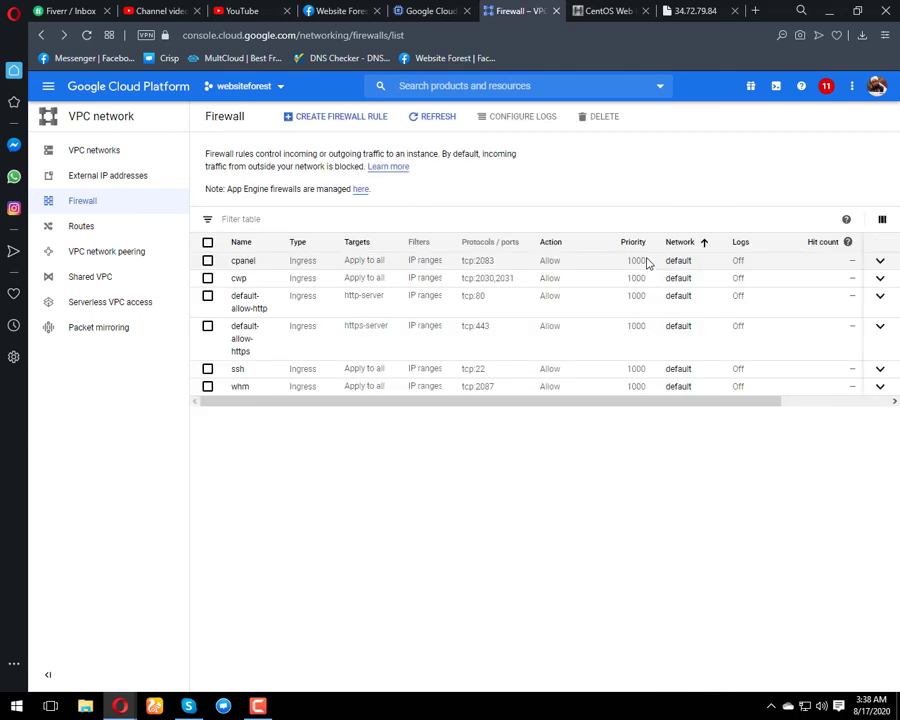
Open the CWP admin address 34.72.79.84 on port 2031 and proceed past the certificate warning to the login page.
{"action": "left_click", "coordinate": [676, 10]}
{"action": "left_click", "coordinate": [570, 37]}
{"action": "key", "text": "Return"}
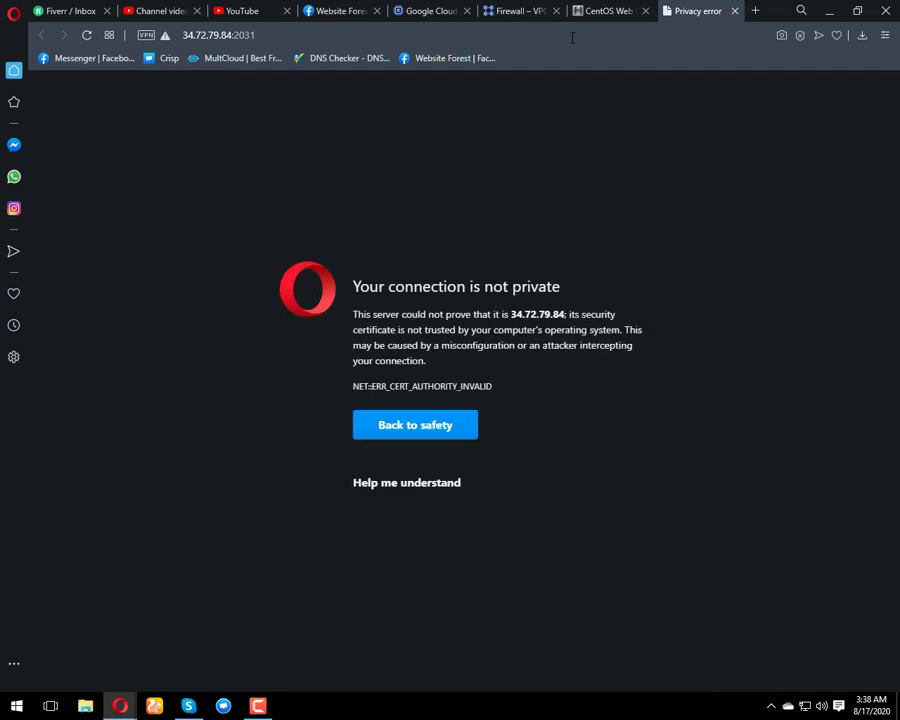
{"action": "left_click", "coordinate": [450, 485]}
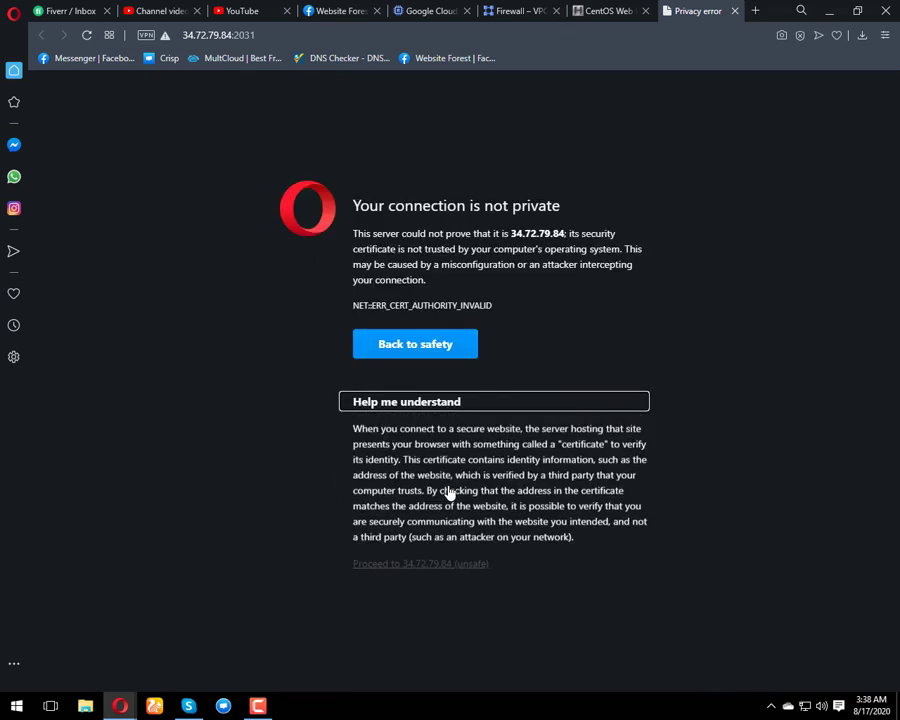
{"action": "left_click", "coordinate": [451, 566]}
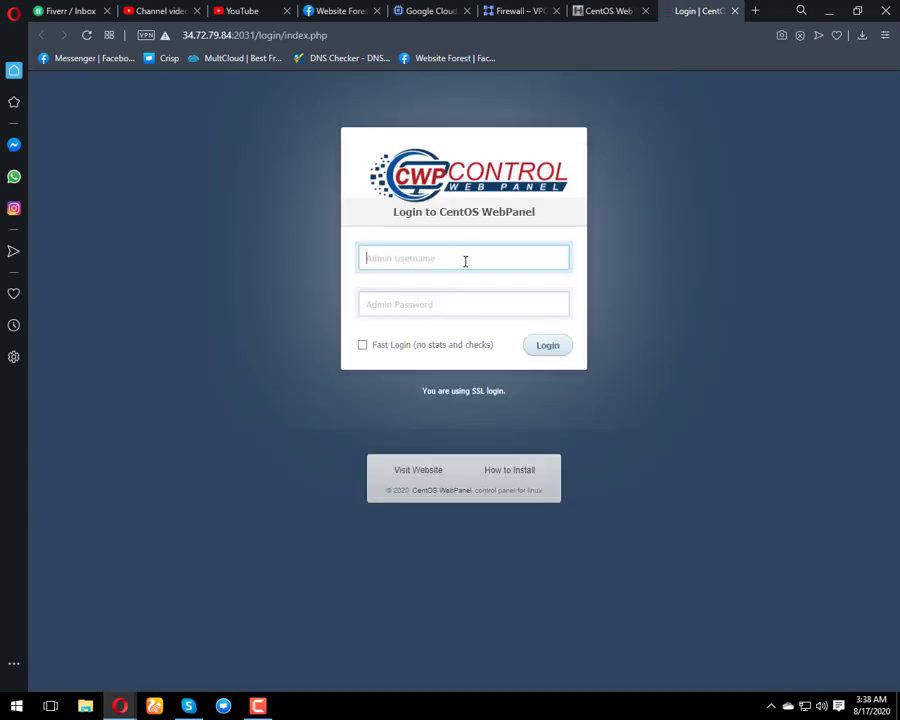
Log in to CentOS WebPanel with the admin username root and the admin password.
{"action": "left_click", "coordinate": [466, 261]}
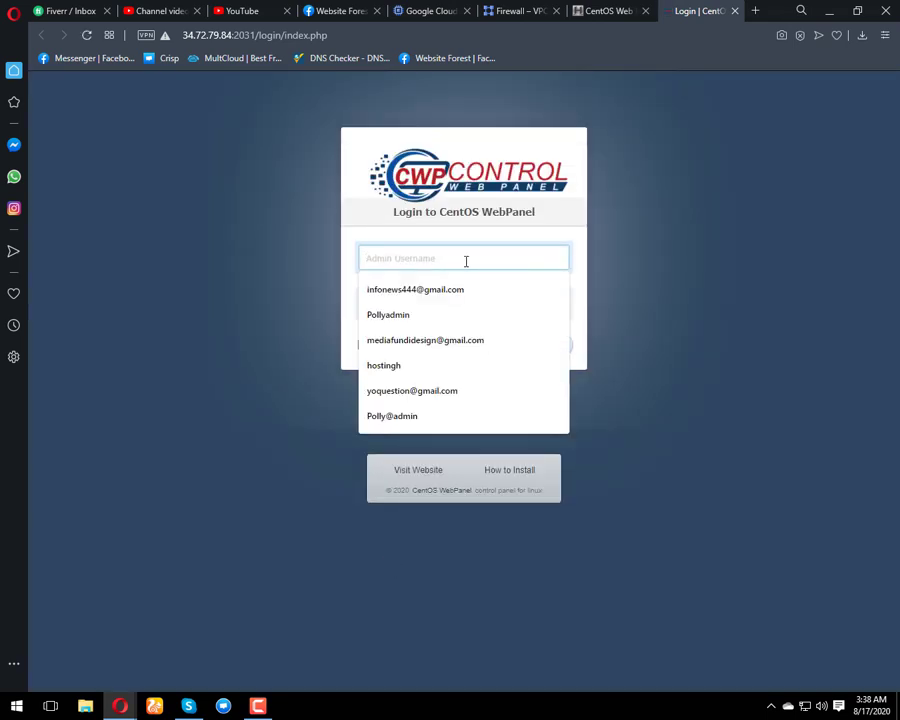
{"action": "type", "text": "ro"}
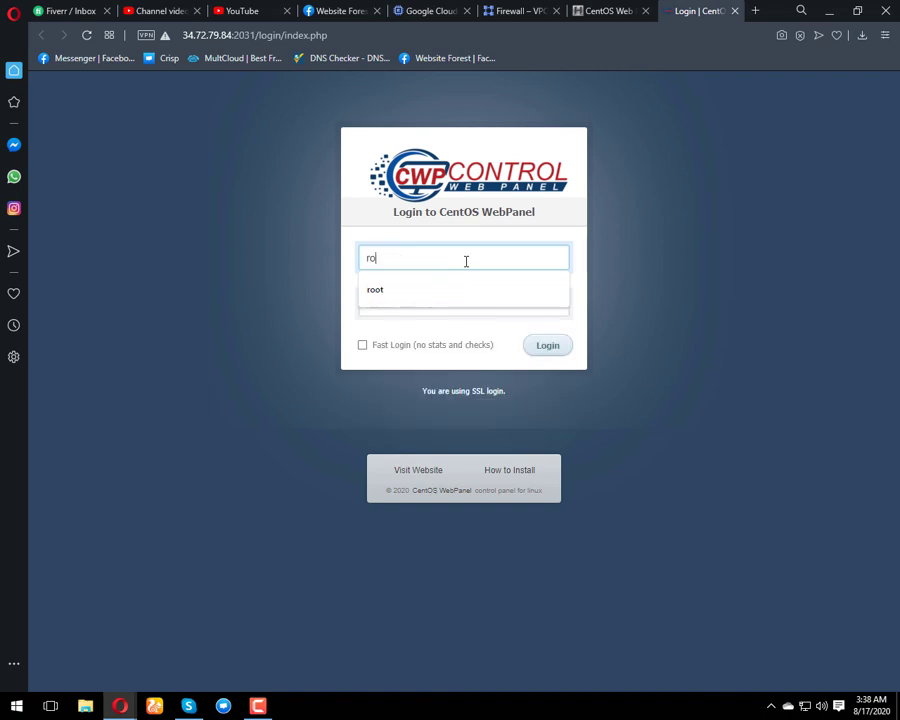
{"action": "type", "text": "ot"}
{"action": "key", "text": "Tab"}
{"action": "type", "text": "***"}
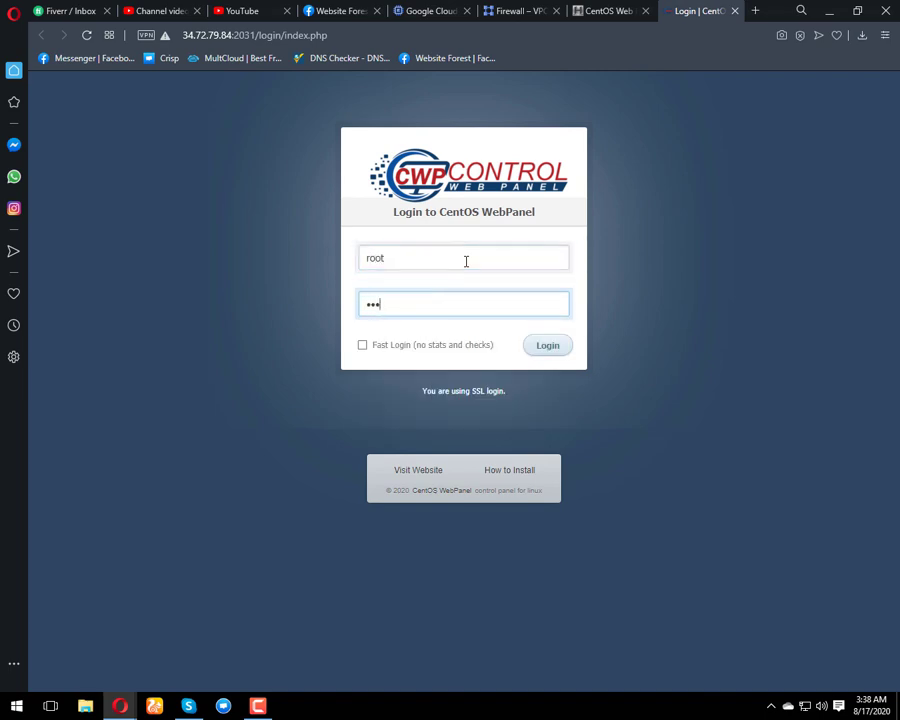
{"action": "type", "text": "****"}
{"action": "key", "text": "Return"}
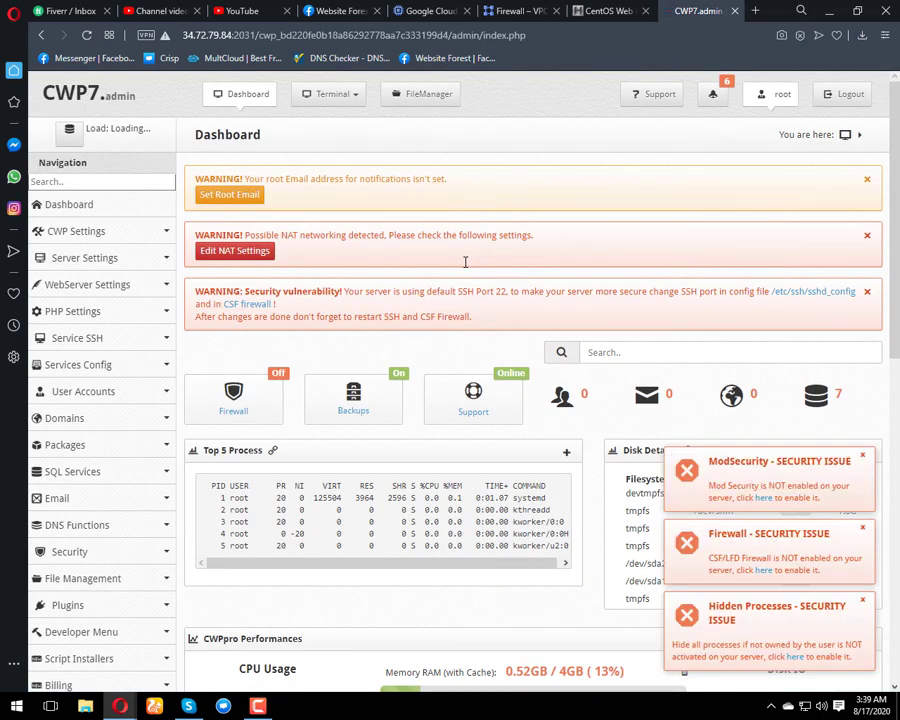
Dismiss the ModSecurity, Firewall and Hidden Processes security issue notifications on the dashboard.
{"action": "left_click", "coordinate": [864, 457]}
{"action": "left_click", "coordinate": [864, 527]}
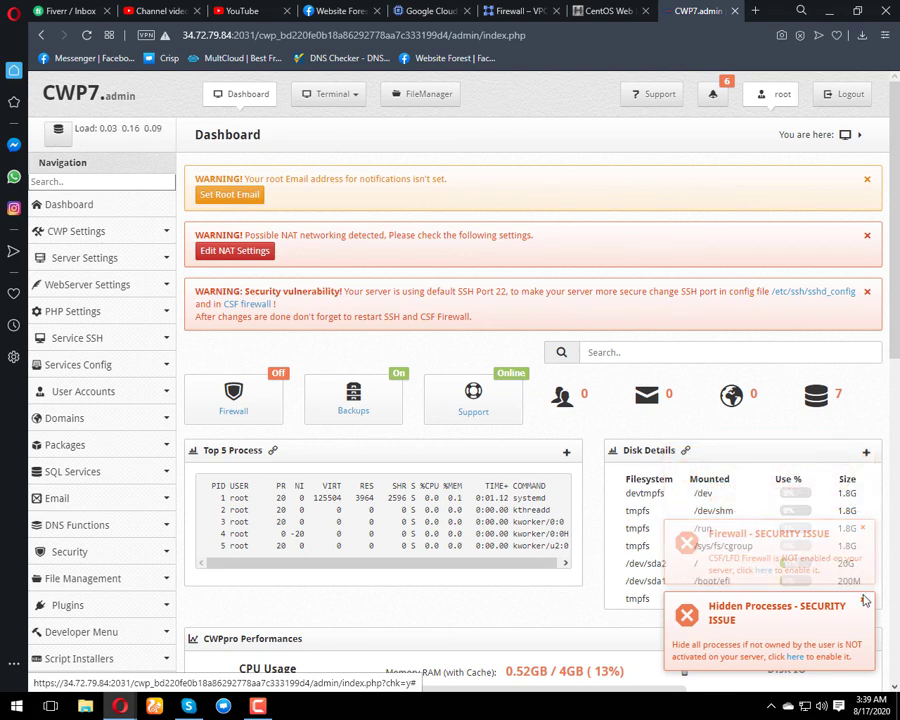
{"action": "left_click", "coordinate": [862, 604]}
Examine the dashboard and the options under User Accounts, CWP Settings and Server Settings.
{"action": "scroll", "coordinate": [502, 542], "scroll_direction": "down", "scroll_amount": 2}
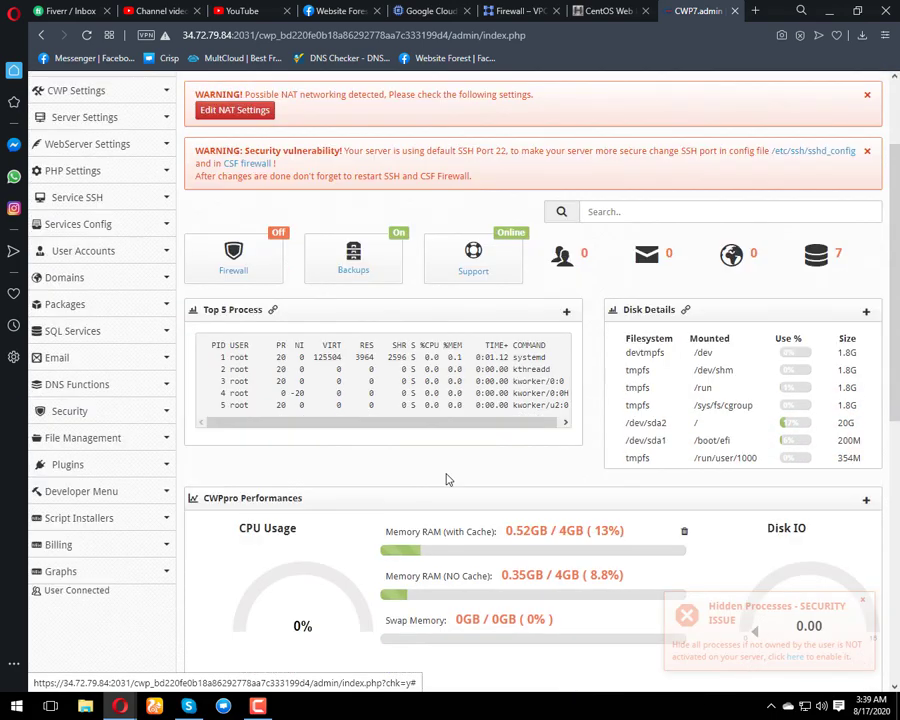
{"action": "scroll", "coordinate": [141, 335], "scroll_direction": "up", "scroll_amount": 2}
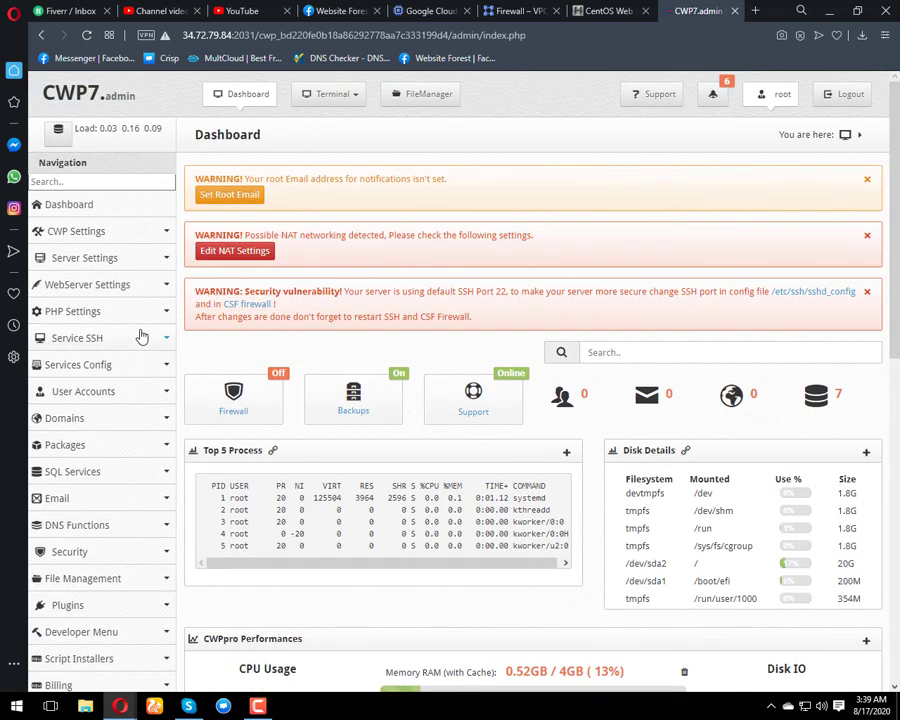
{"action": "left_click", "coordinate": [160, 391]}
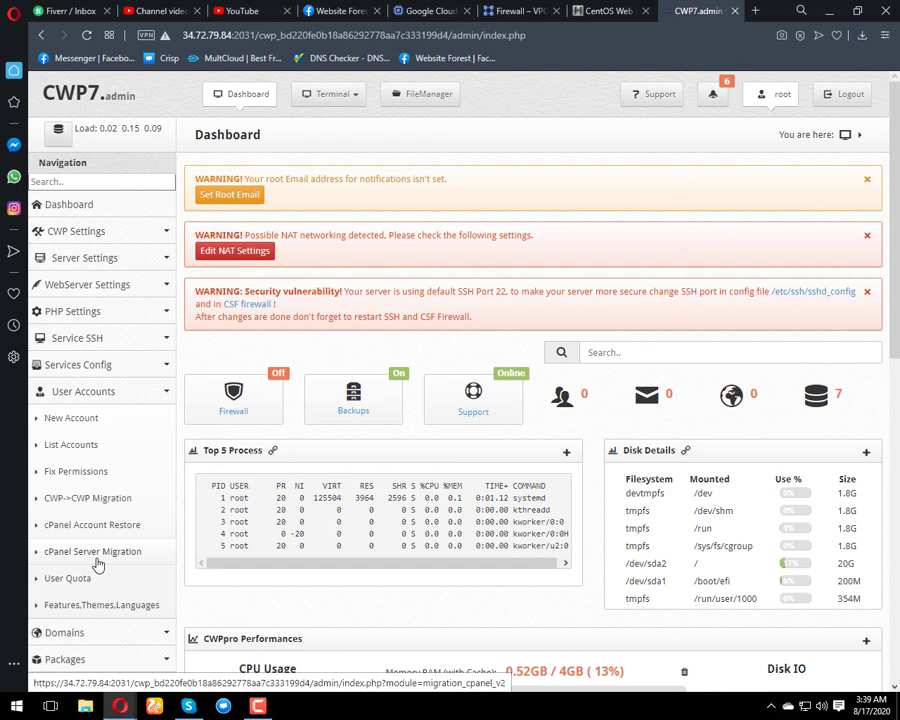
{"action": "left_click", "coordinate": [141, 233]}
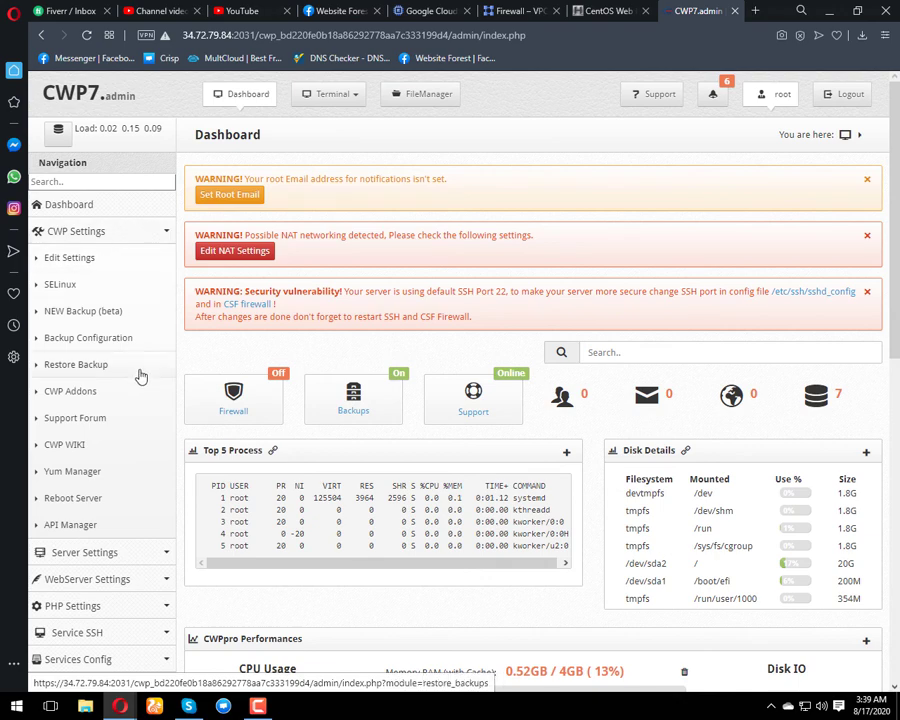
{"action": "left_click", "coordinate": [131, 556]}
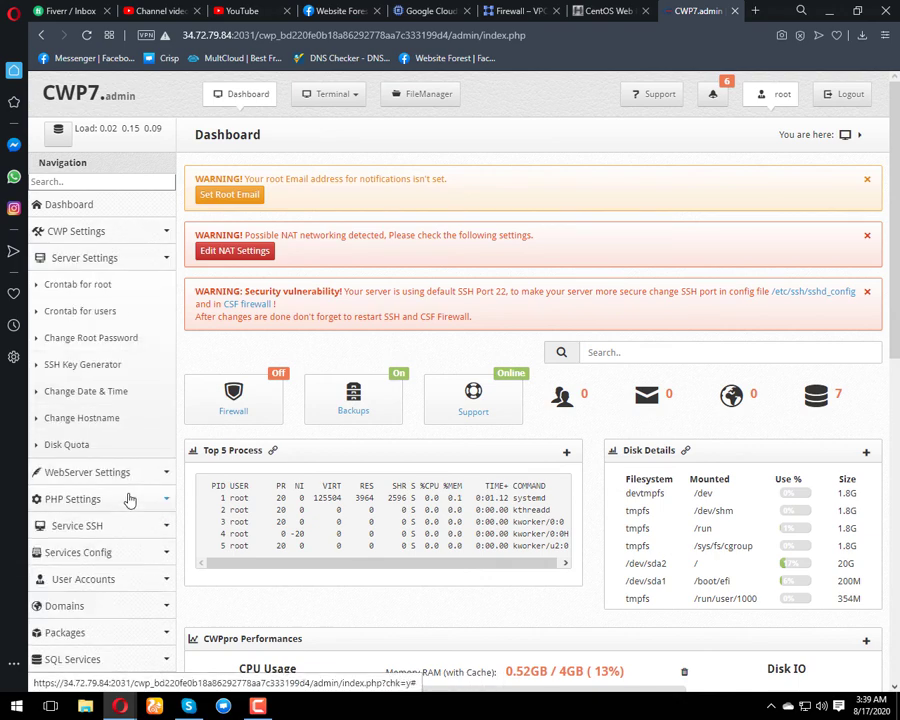
{"action": "scroll", "coordinate": [120, 470], "scroll_direction": "down", "scroll_amount": 1}
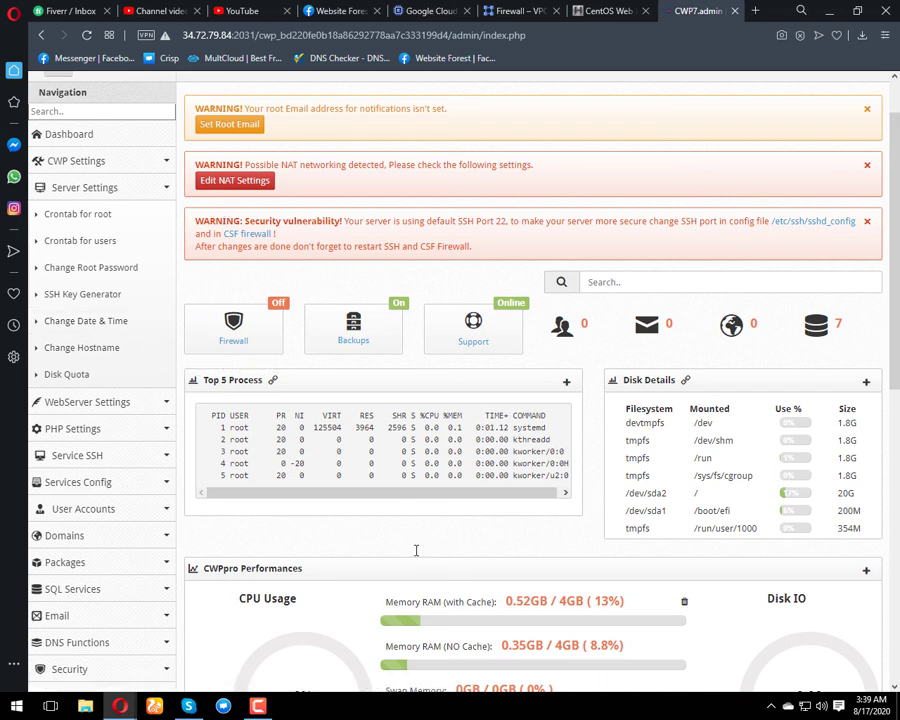
{"action": "left_click", "coordinate": [258, 706]}
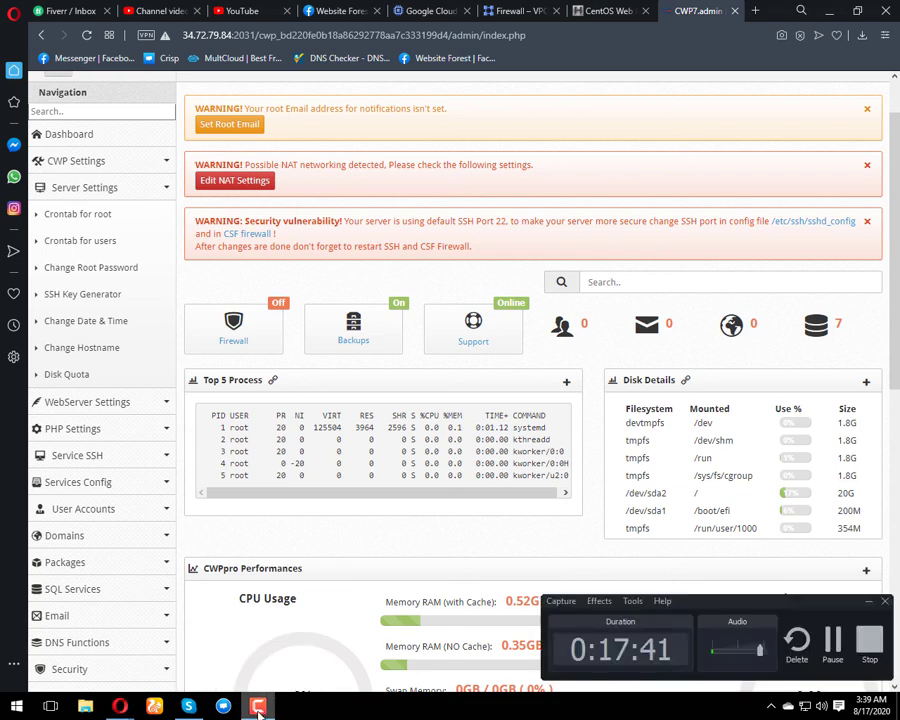